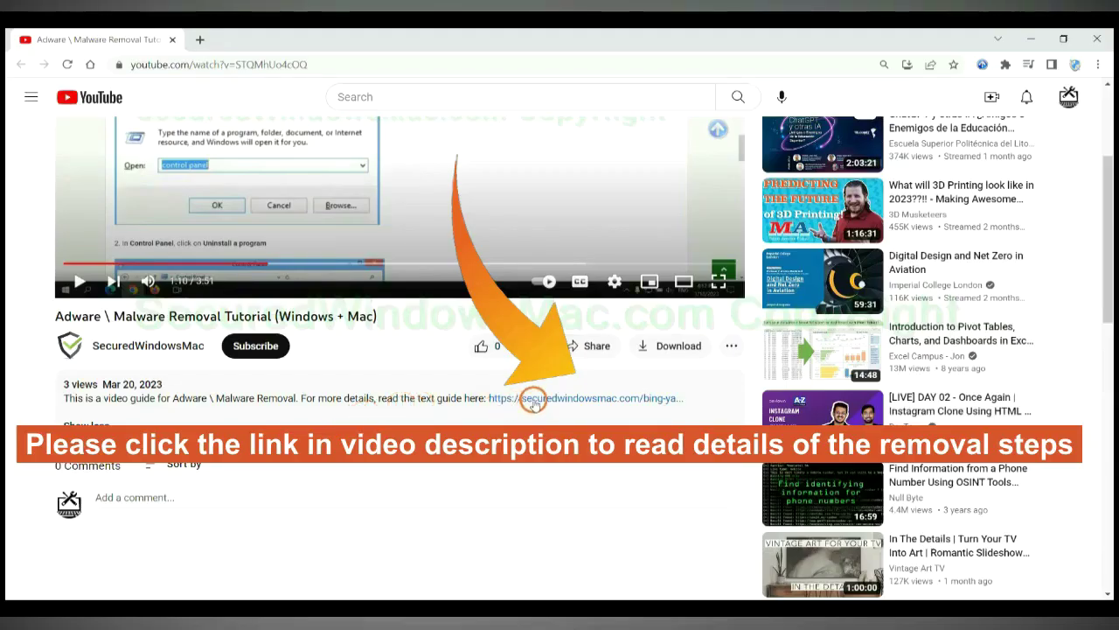
Step: Open the written removal guide and scroll to its Instant Automatic Removal section with SpyHunter downloads
{"action": "left_click", "coordinate": [533, 399]}
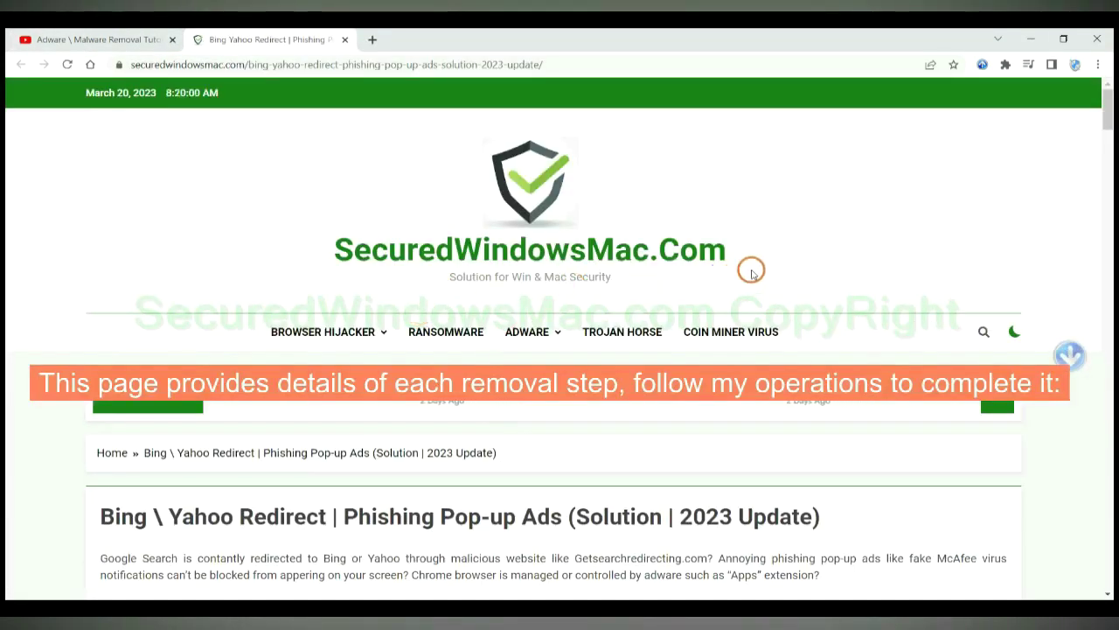
{"action": "scroll", "coordinate": [794, 263], "scroll_direction": "down", "scroll_amount": 2}
{"action": "scroll", "coordinate": [793, 264], "scroll_direction": "down", "scroll_amount": 4}
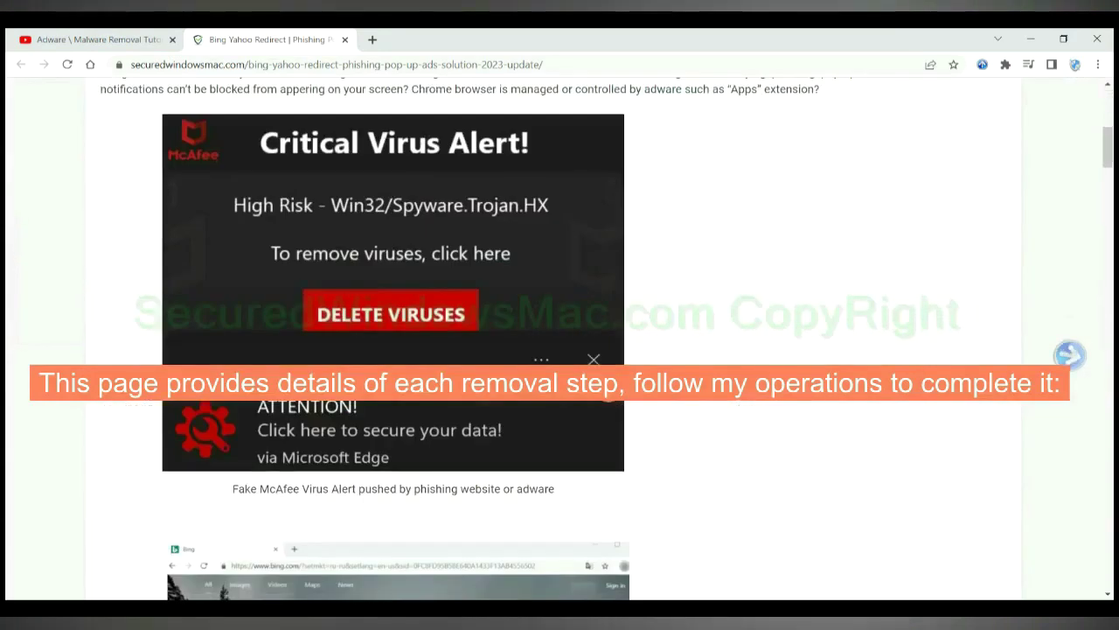
{"action": "scroll", "coordinate": [793, 263], "scroll_direction": "down", "scroll_amount": 4}
{"action": "scroll", "coordinate": [793, 263], "scroll_direction": "down", "scroll_amount": 3}
{"action": "scroll", "coordinate": [607, 388], "scroll_direction": "down", "scroll_amount": 2}
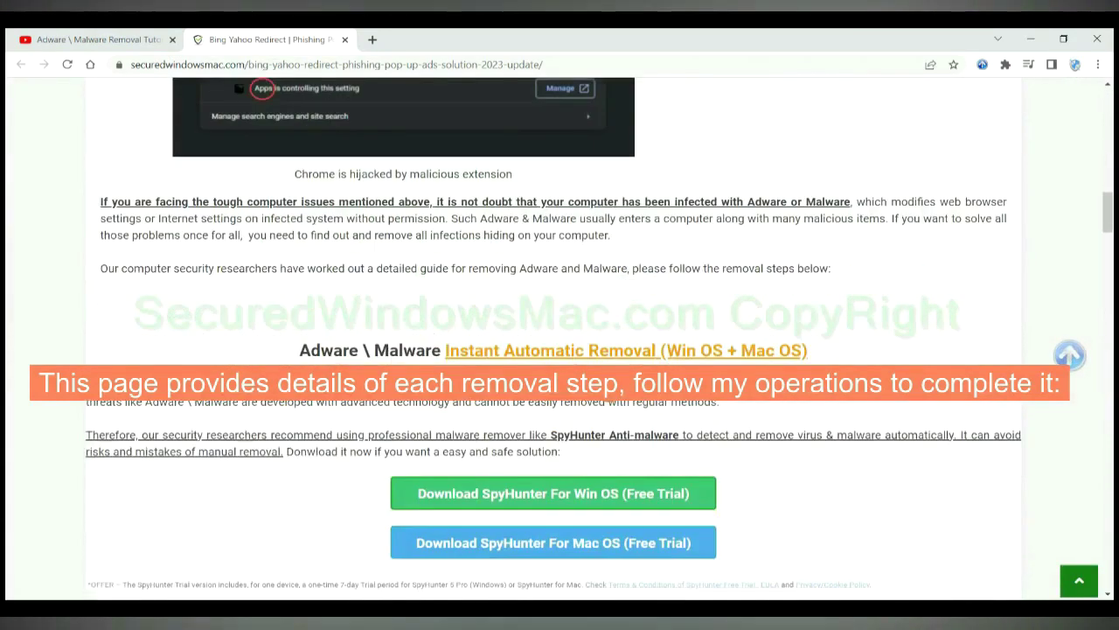
{"action": "scroll", "coordinate": [607, 387], "scroll_direction": "down", "scroll_amount": 2}
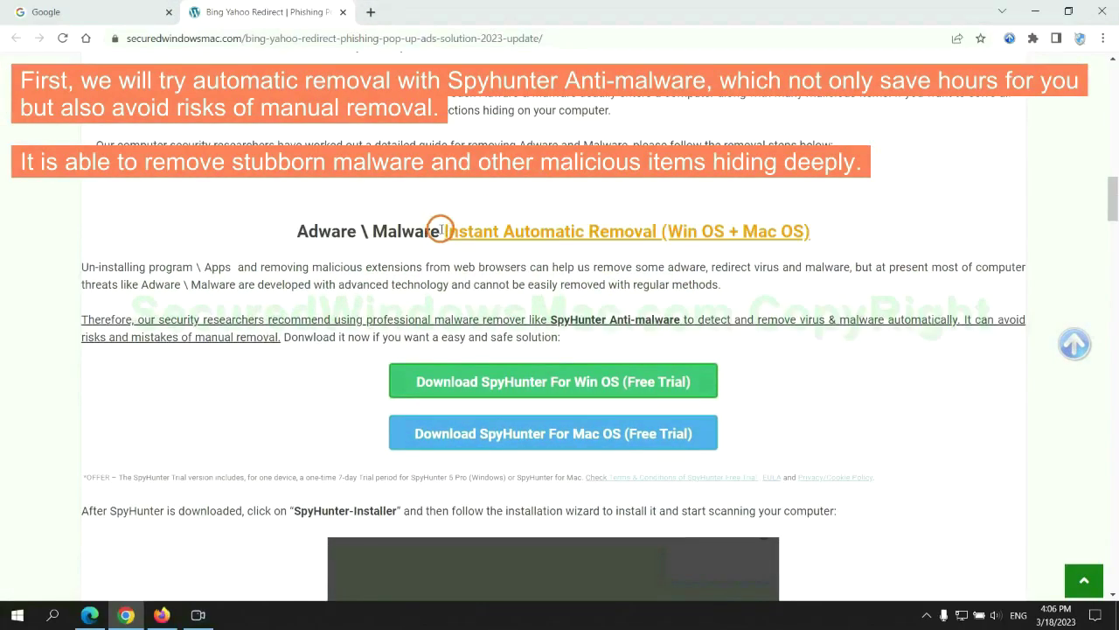
{"action": "left_click_drag", "start_coordinate": [443, 229], "coordinate": [657, 231]}
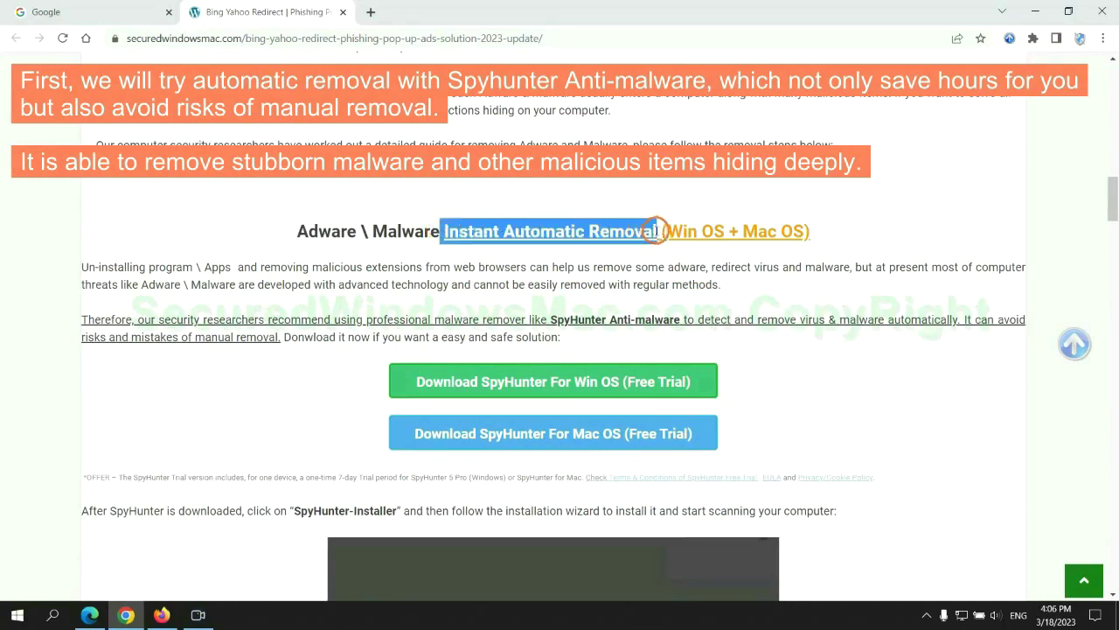
{"action": "left_click", "coordinate": [559, 193]}
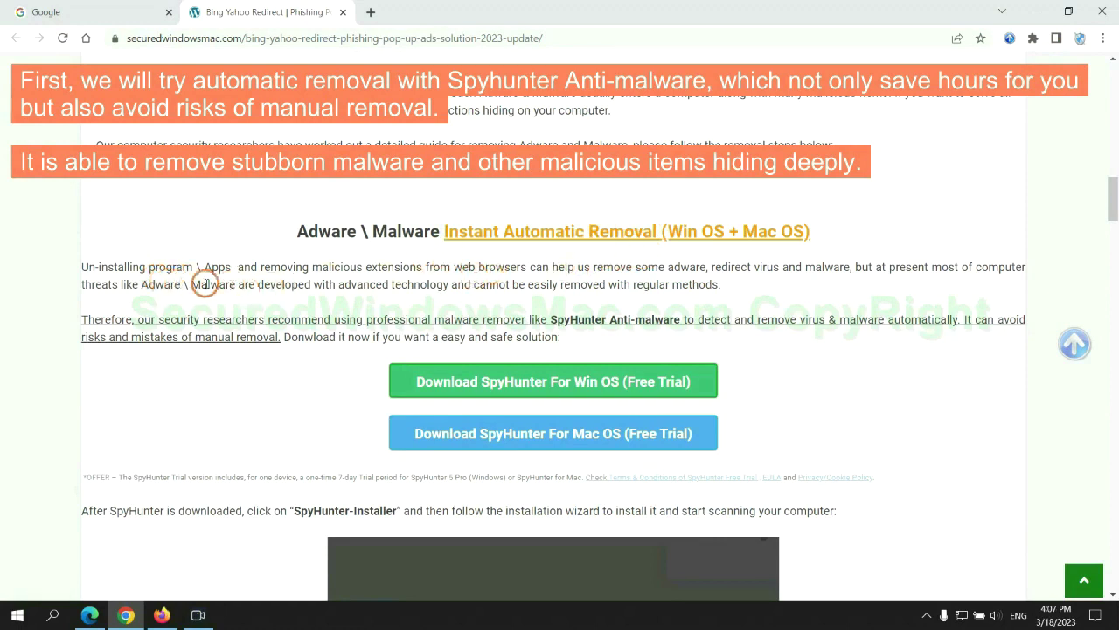
{"action": "scroll", "coordinate": [554, 308], "scroll_direction": "down", "scroll_amount": 1}
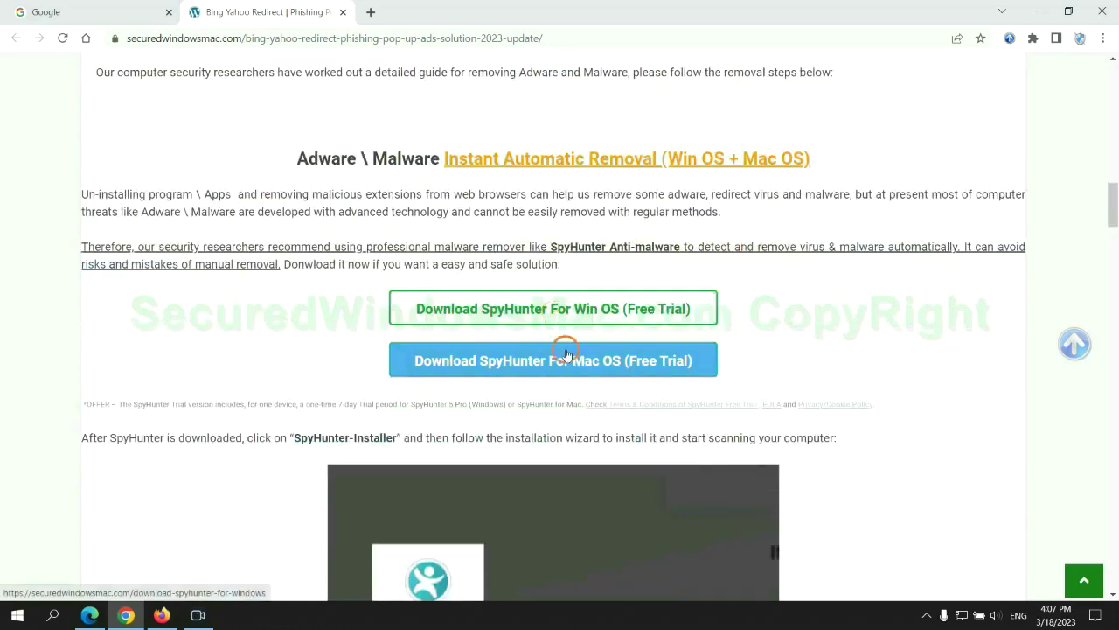
Step: Download the SpyHunter for Windows installer, keep it despite the warning, and run it
{"action": "scroll", "coordinate": [565, 351], "scroll_direction": "down", "scroll_amount": 1}
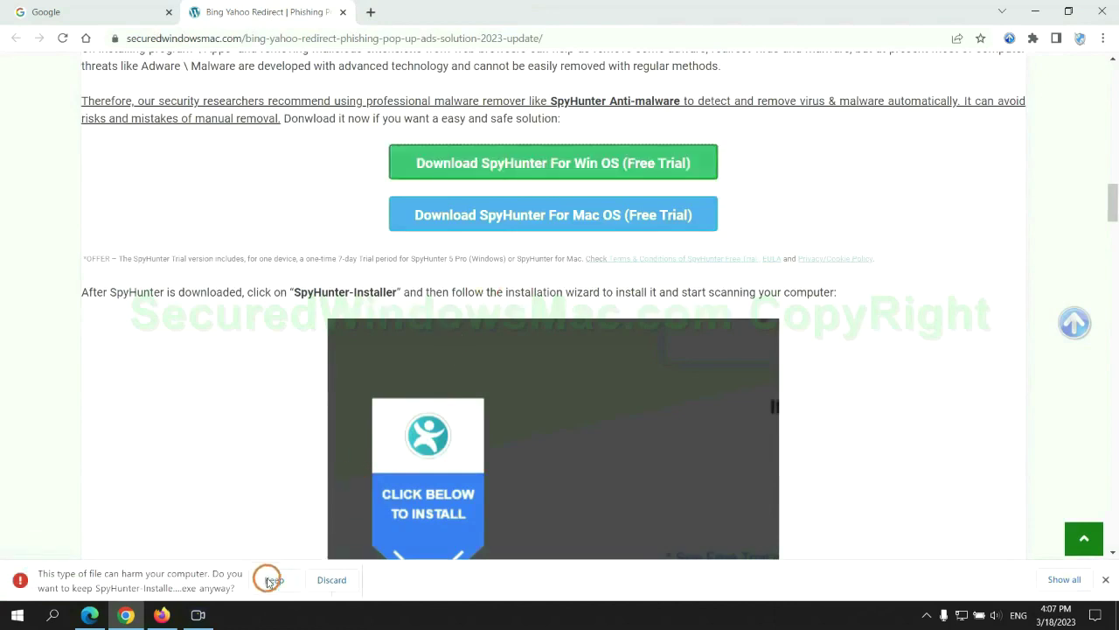
{"action": "left_click", "coordinate": [273, 579]}
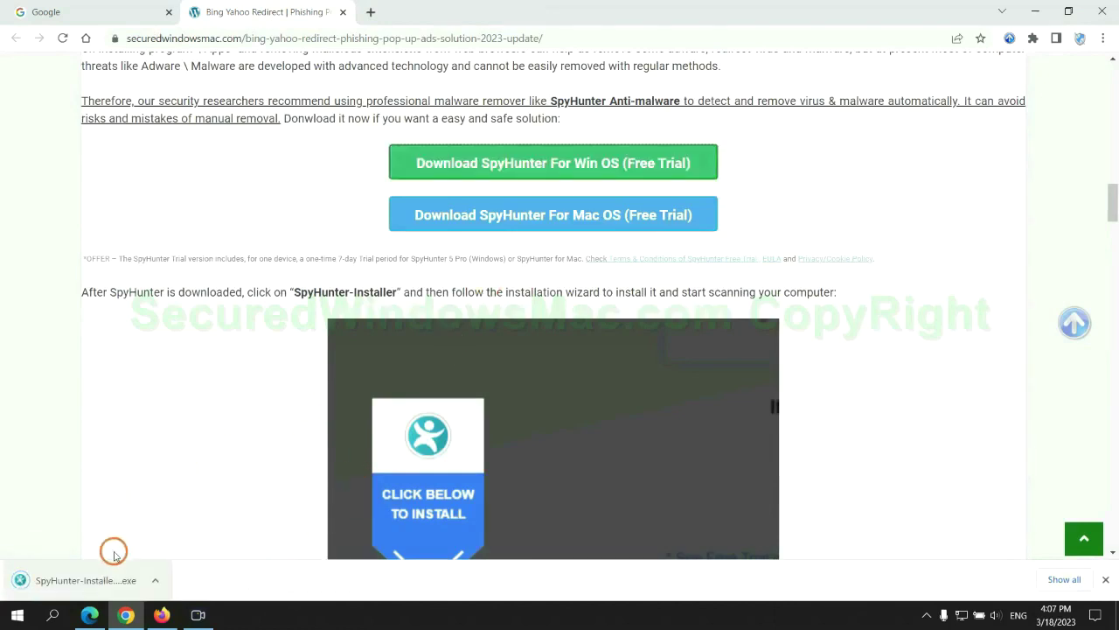
{"action": "left_click", "coordinate": [108, 581]}
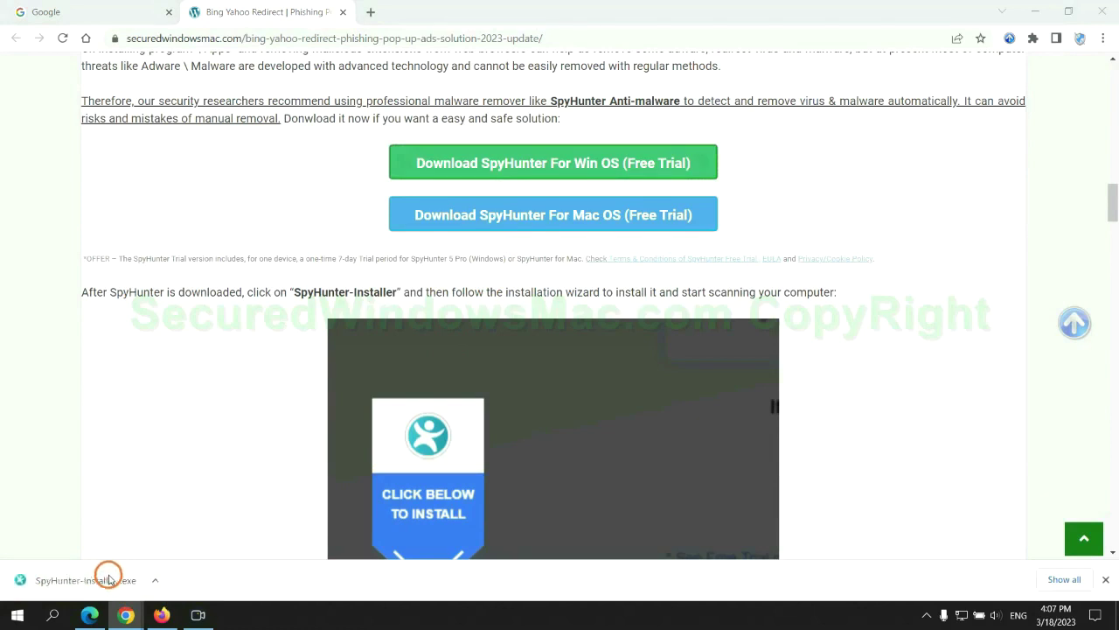
Step: Choose the free 7-day SpyHunter 5 Pro trial in the Registration Required dialog
{"action": "scroll", "coordinate": [544, 253], "scroll_direction": "down", "scroll_amount": 2}
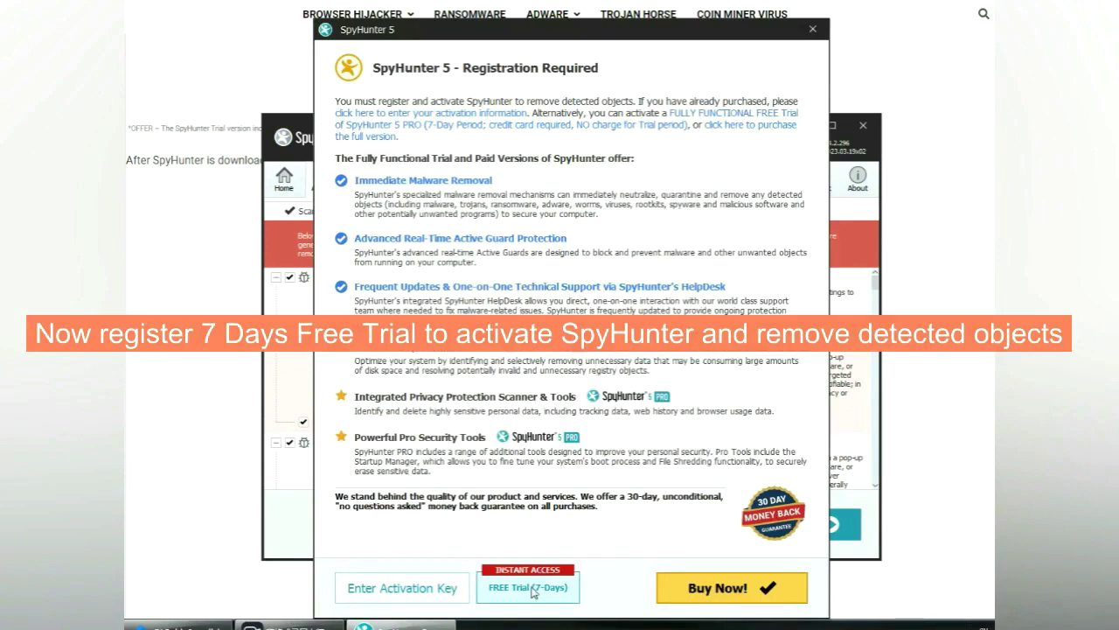
{"action": "left_click", "coordinate": [531, 592]}
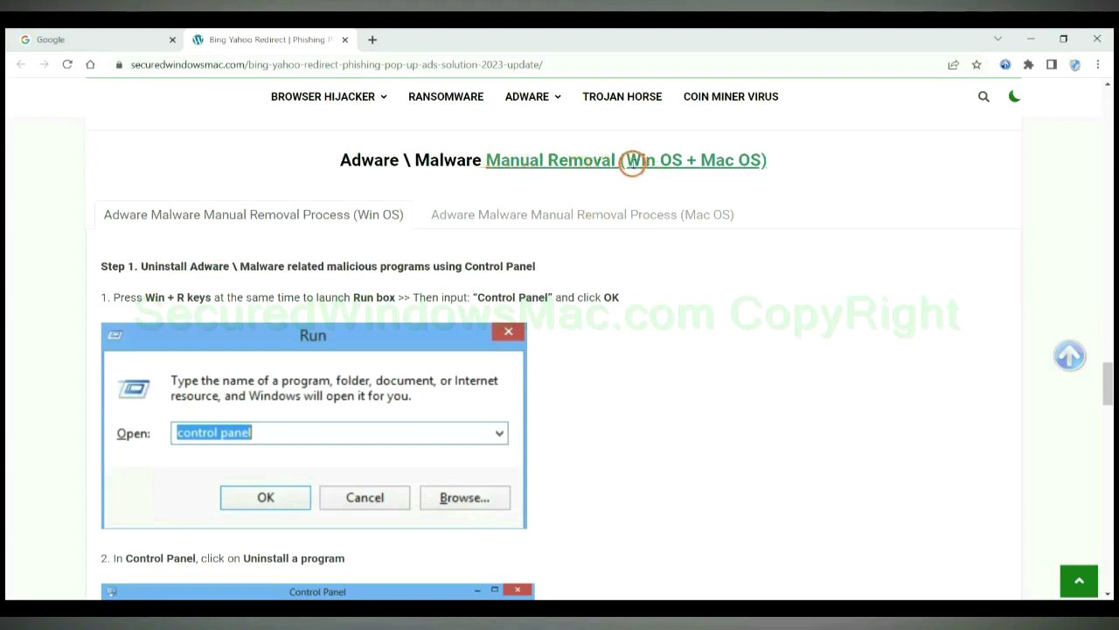
Step: Scroll the guide to Manual Removal (Win OS) and its Step 1 on Control Panel uninstalls
{"action": "left_click_drag", "start_coordinate": [632, 162], "coordinate": [682, 161]}
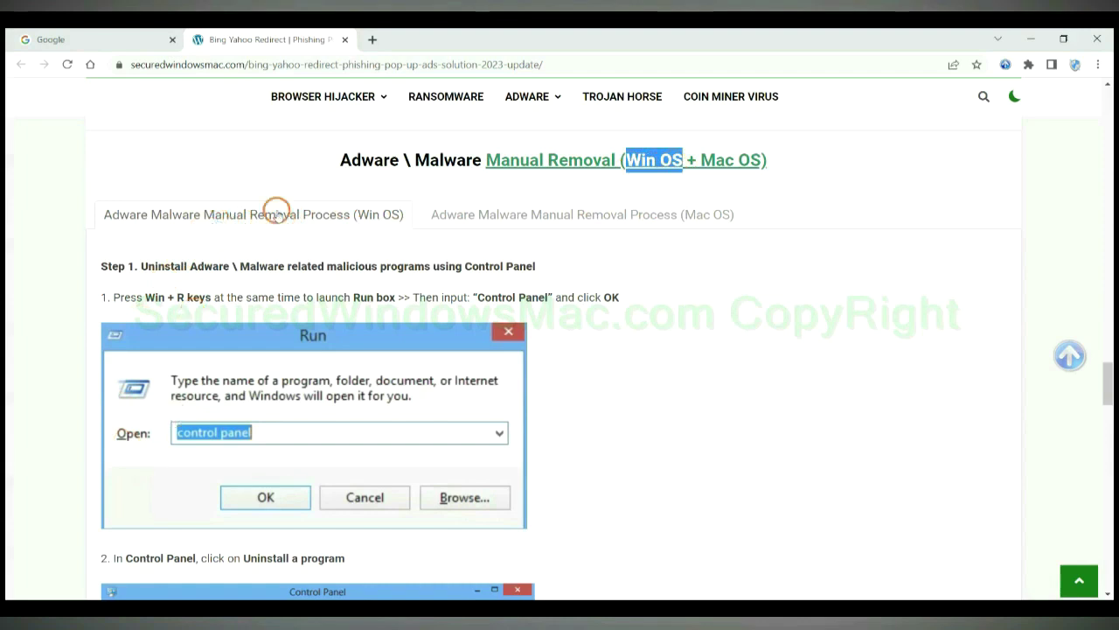
{"action": "left_click_drag", "start_coordinate": [701, 157], "coordinate": [761, 160]}
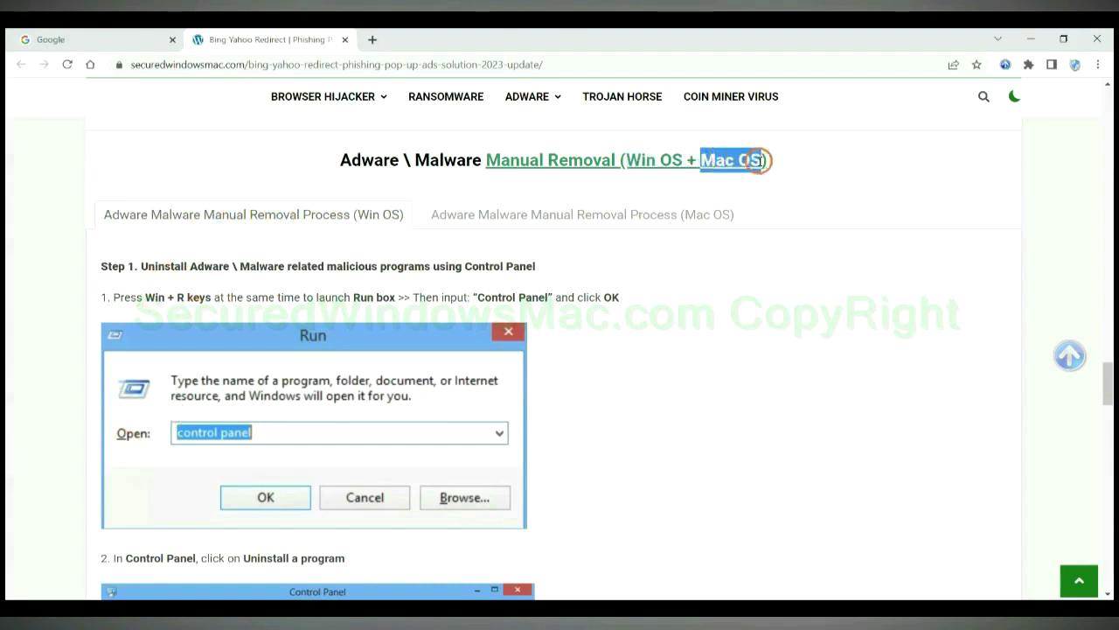
{"action": "left_click", "coordinate": [564, 220]}
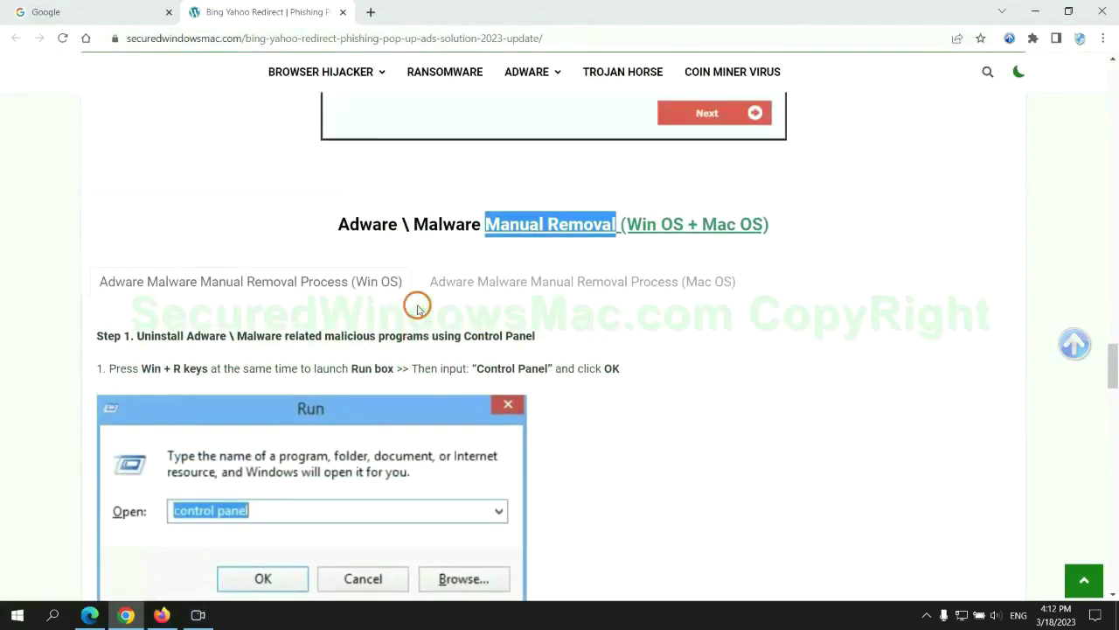
{"action": "scroll", "coordinate": [350, 290], "scroll_direction": "down", "scroll_amount": 2}
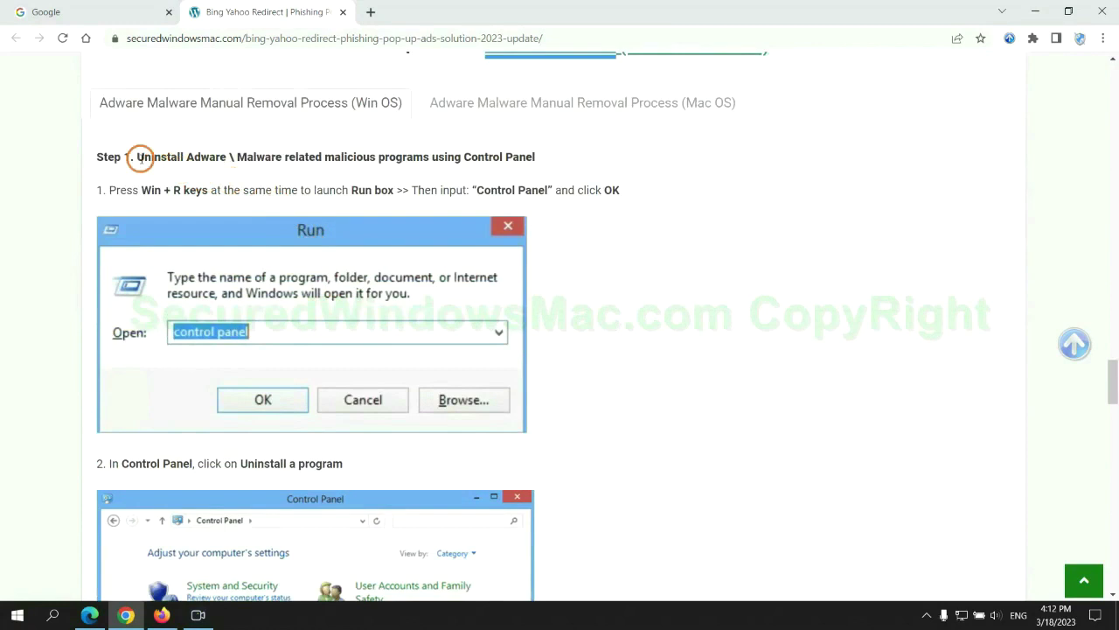
{"action": "left_click_drag", "start_coordinate": [140, 159], "coordinate": [425, 159]}
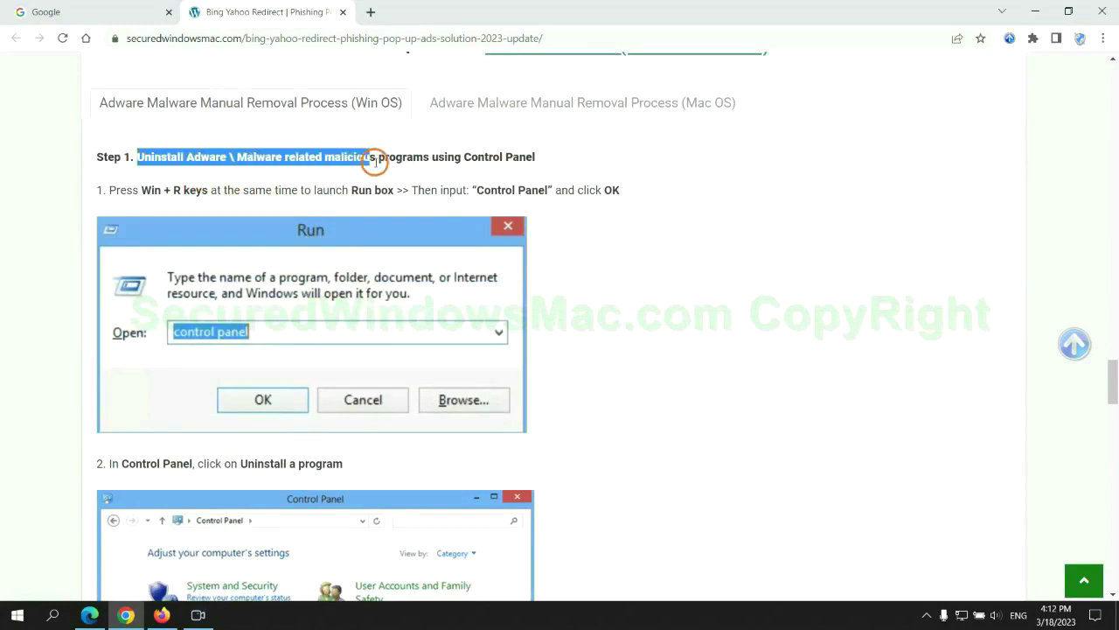
Step: Launch Control Panel from the Windows Run box
{"action": "left_click", "coordinate": [555, 183]}
{"action": "scroll", "coordinate": [697, 232], "scroll_direction": "down", "scroll_amount": 2}
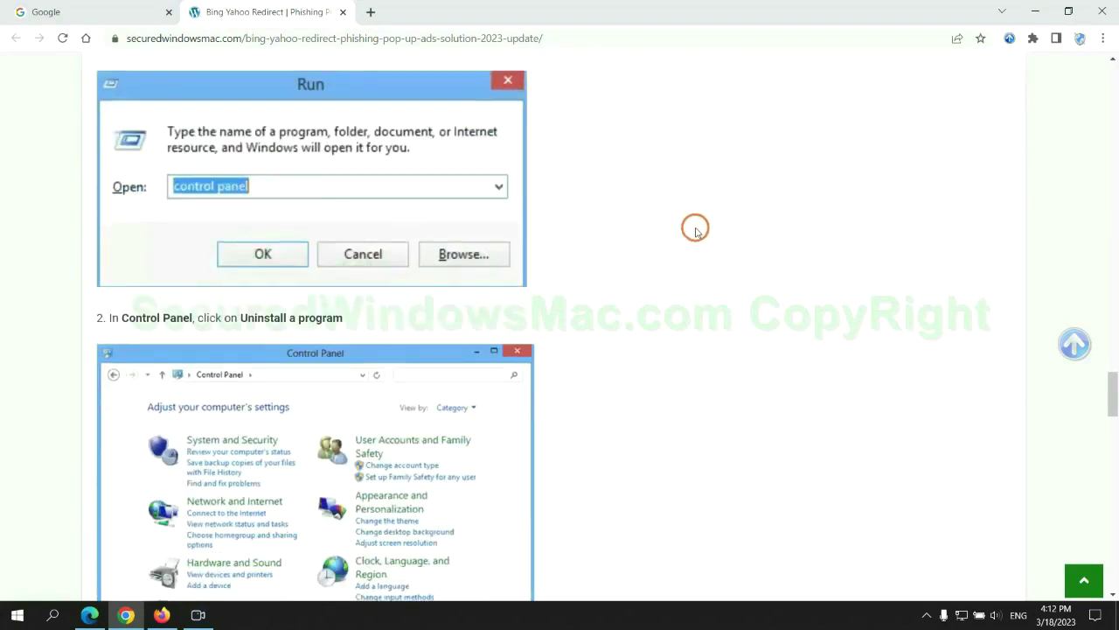
{"action": "key", "text": "super+r"}
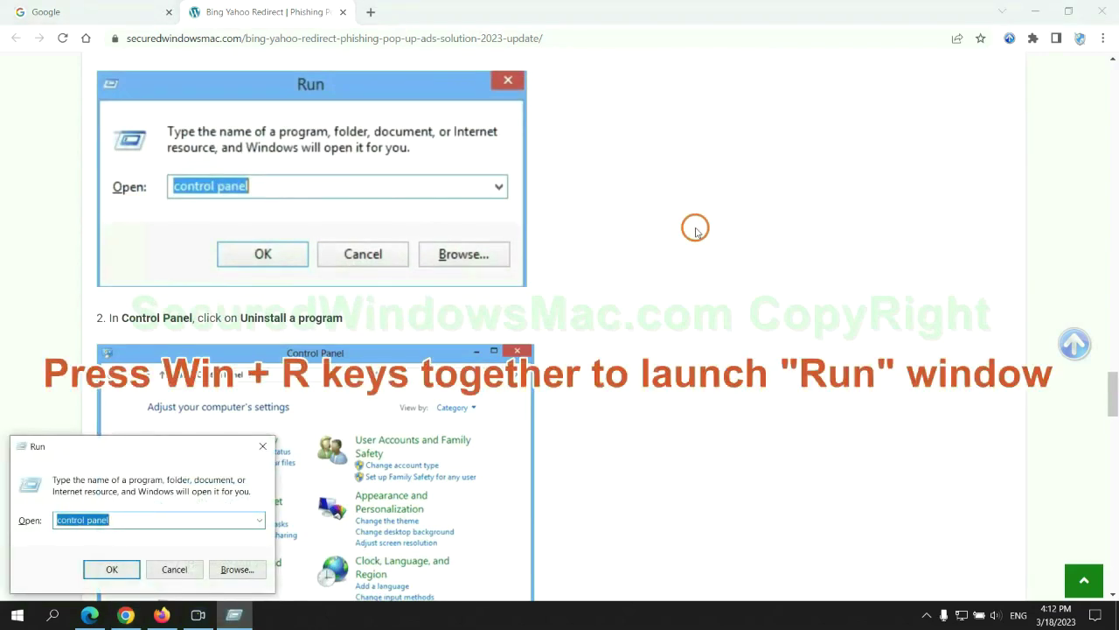
{"action": "type", "text": "control"}
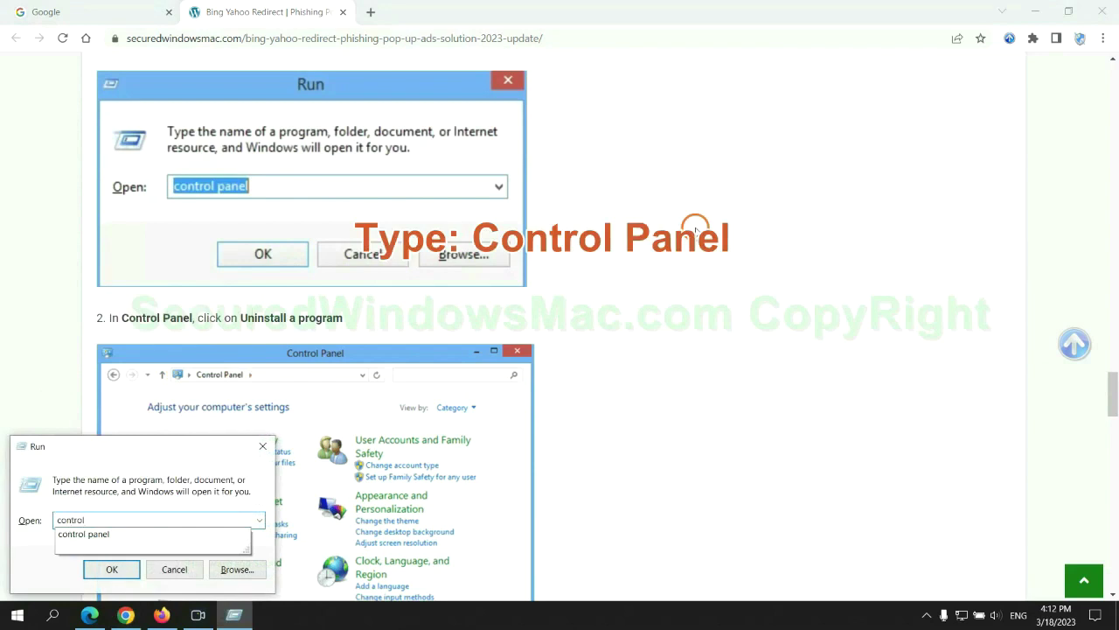
{"action": "type", "text": "nel"}
{"action": "key", "text": "Return"}
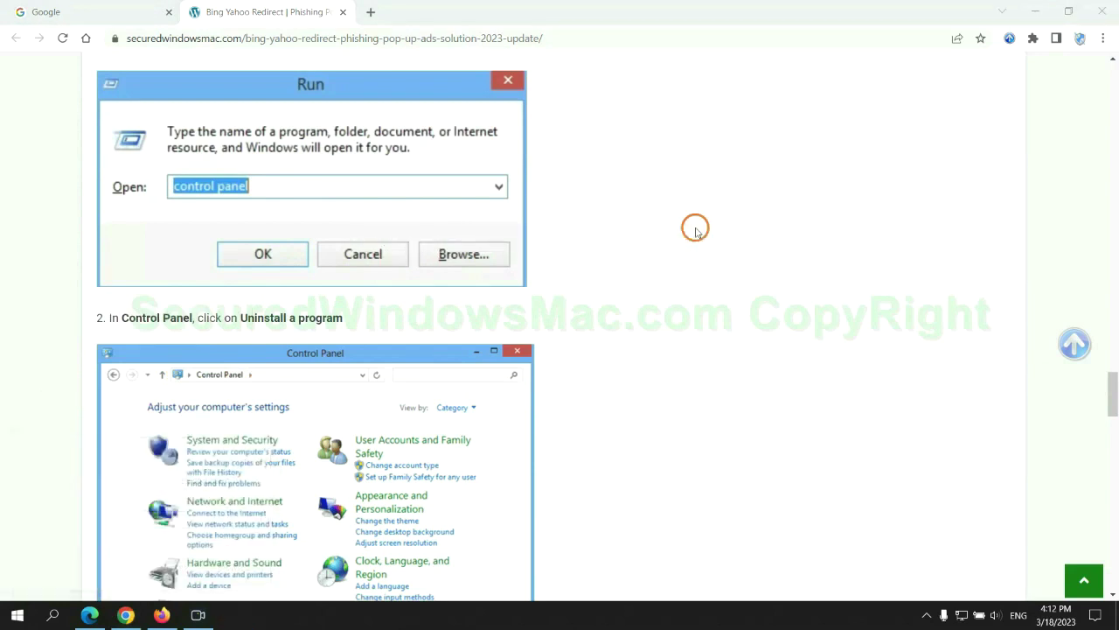
Step: View Lantern's uninstall options in Programs and Features, then close the window
{"action": "left_click", "coordinate": [445, 308]}
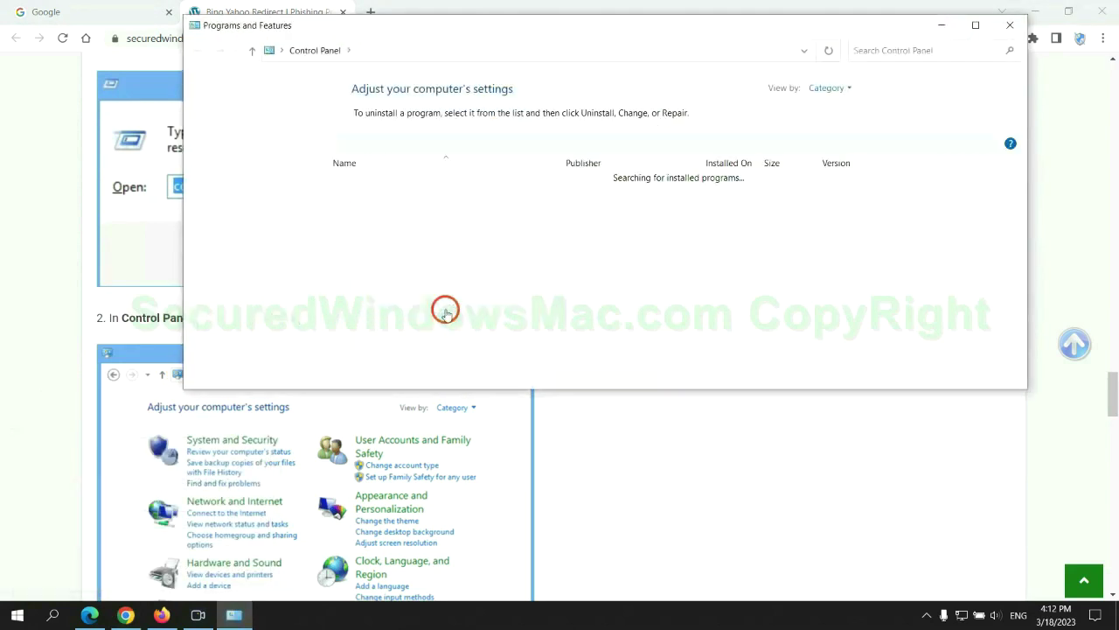
{"action": "right_click", "coordinate": [371, 208]}
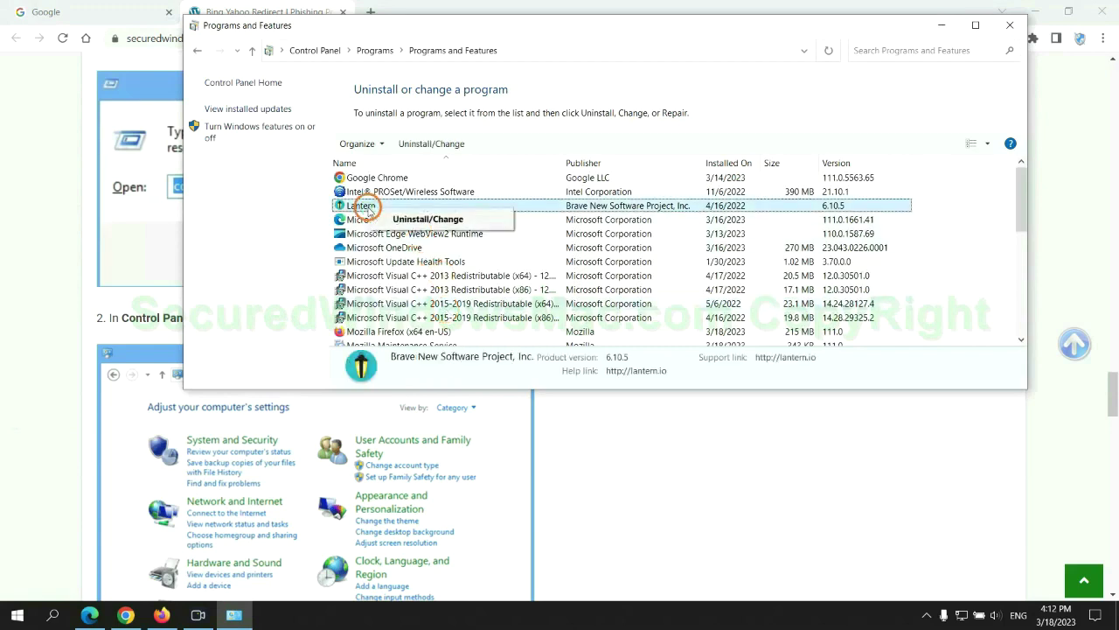
{"action": "left_click", "coordinate": [1010, 24]}
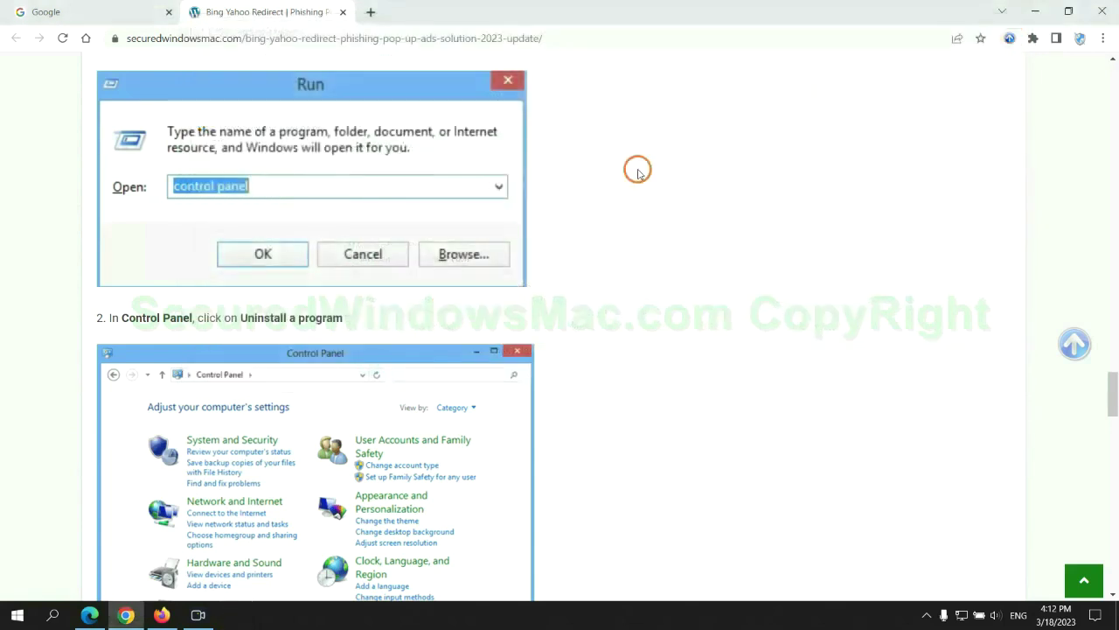
Step: Scroll the guide to Step 2 on removing the malicious extension
{"action": "scroll", "coordinate": [329, 374], "scroll_direction": "down", "scroll_amount": 3}
{"action": "scroll", "coordinate": [325, 369], "scroll_direction": "down", "scroll_amount": 3}
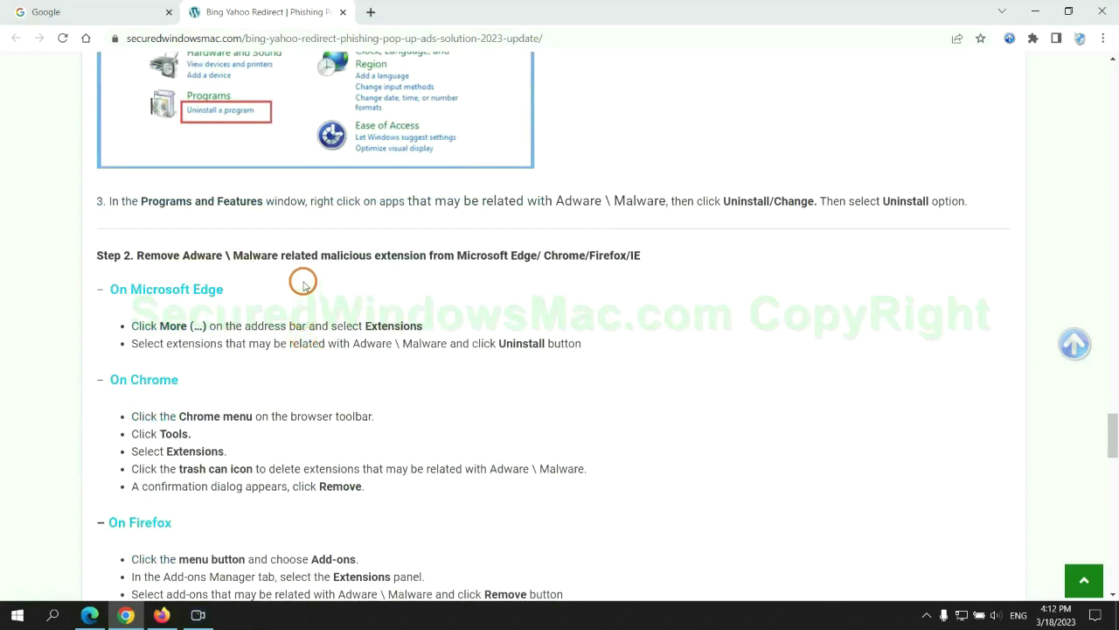
{"action": "left_click_drag", "start_coordinate": [321, 257], "coordinate": [434, 255]}
{"action": "left_click", "coordinate": [443, 281]}
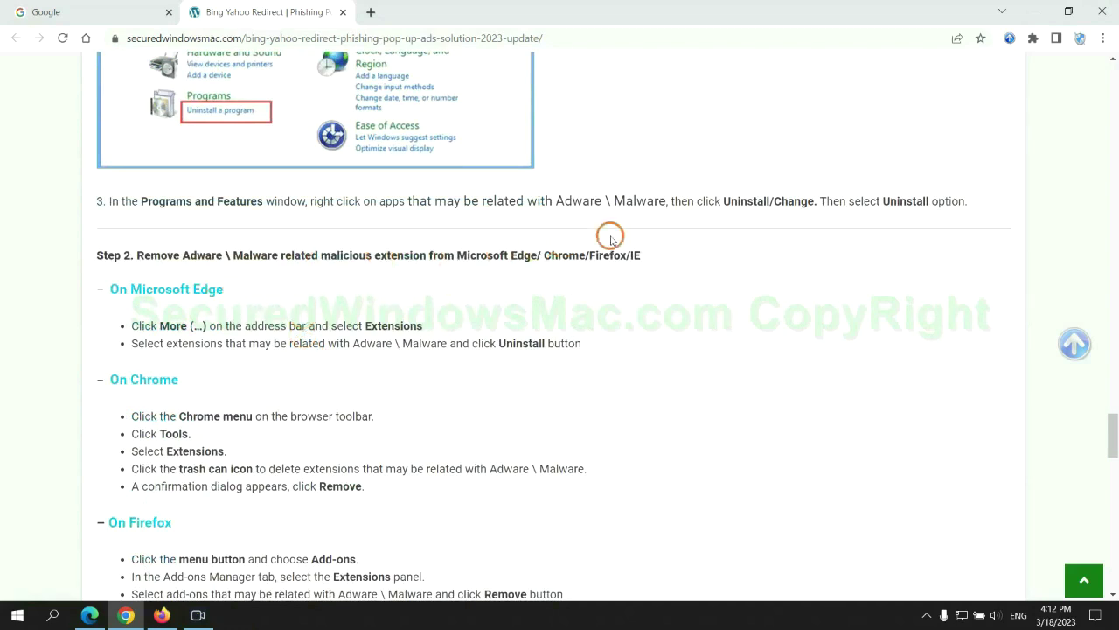
Step: Remove the McAfee WebAdvisor extension from Edge and close the Extensions page
{"action": "left_click", "coordinate": [91, 612]}
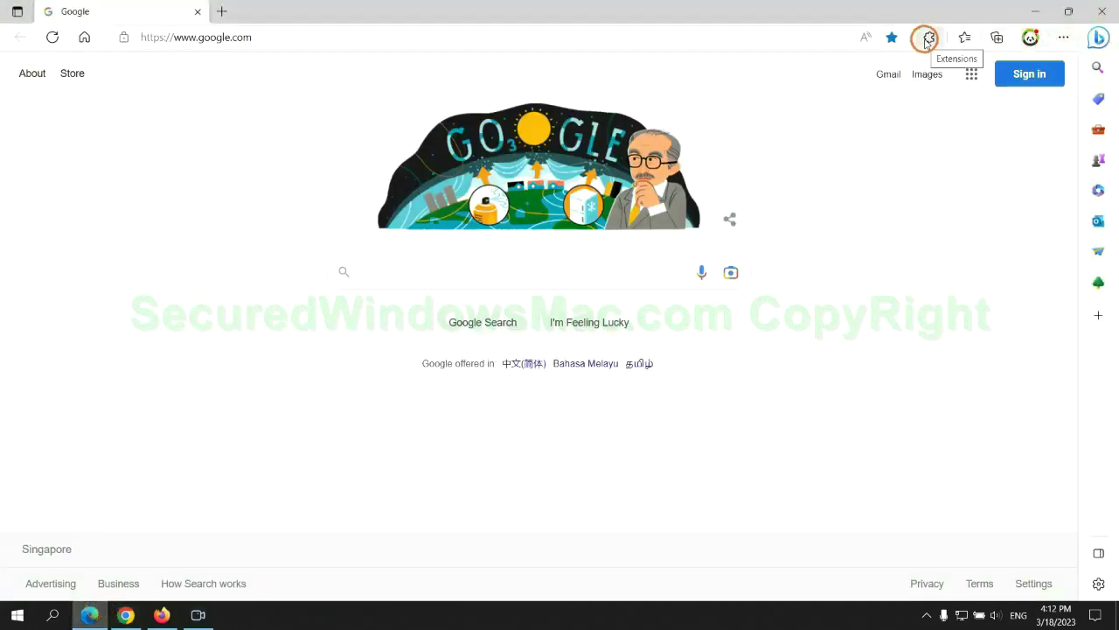
{"action": "left_click", "coordinate": [927, 38]}
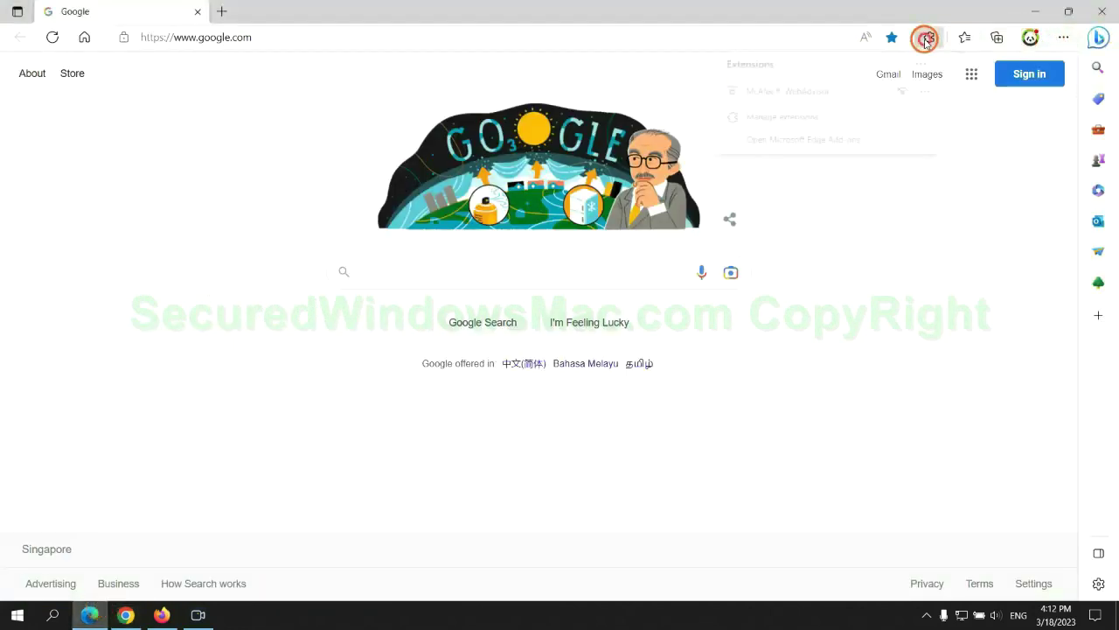
{"action": "left_click", "coordinate": [776, 118]}
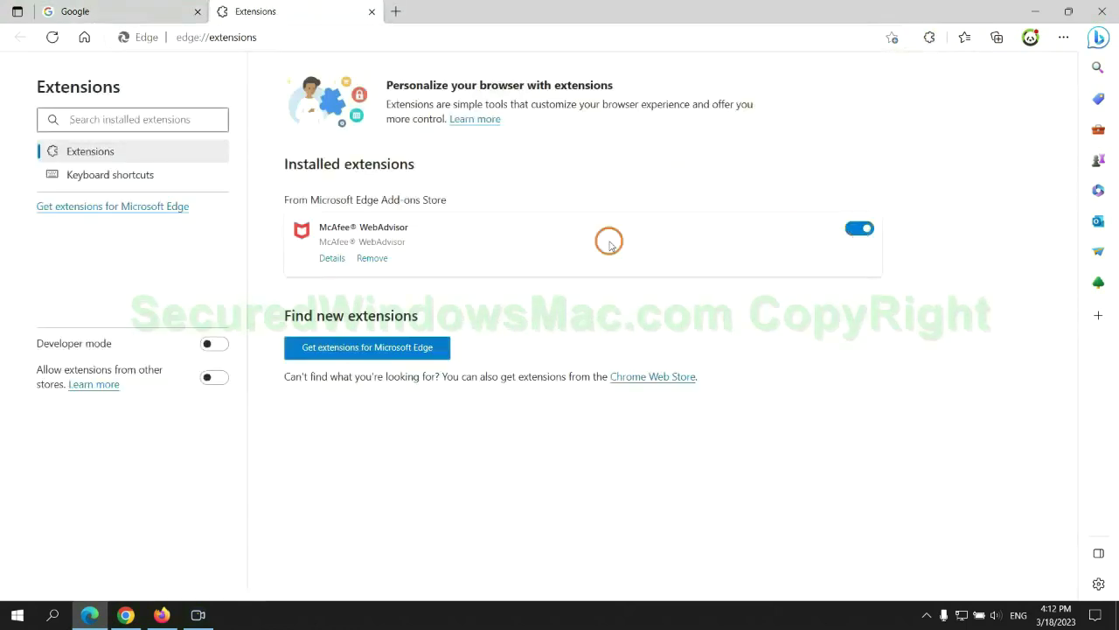
{"action": "left_click", "coordinate": [374, 263]}
{"action": "left_click", "coordinate": [805, 138]}
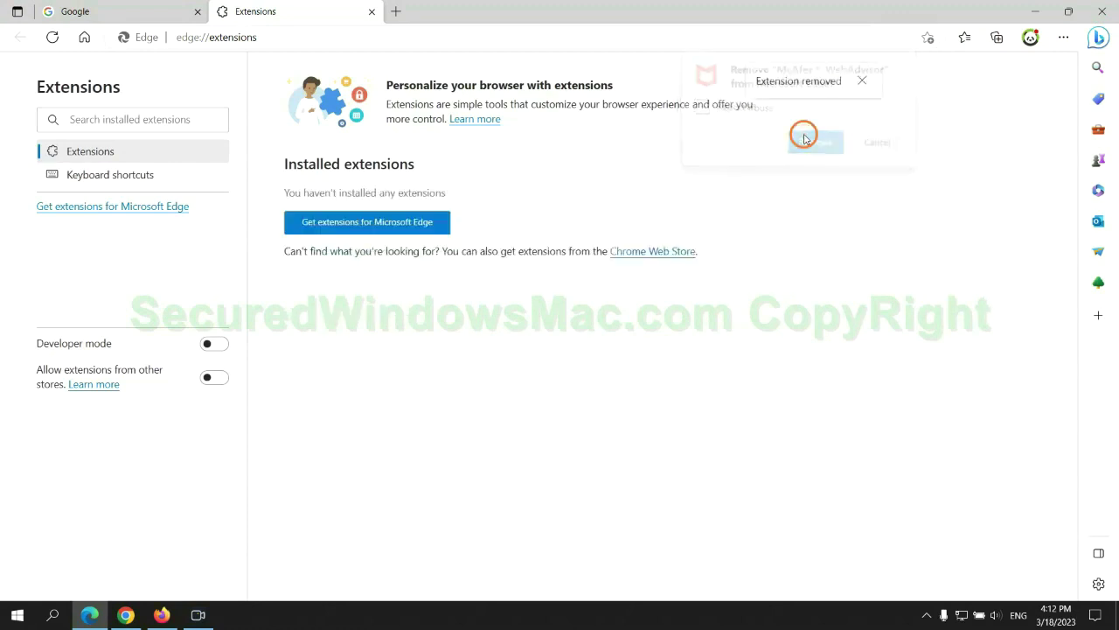
{"action": "left_click", "coordinate": [372, 12]}
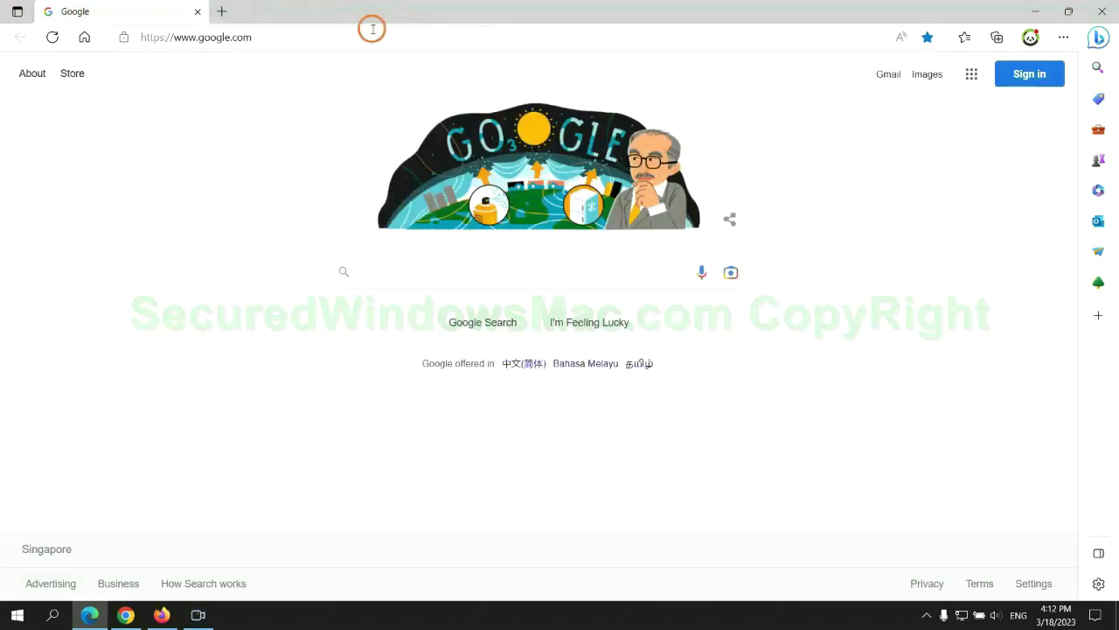
Step: Remove the Ecosia extension from Chrome and close its farewell page
{"action": "left_click", "coordinate": [127, 616]}
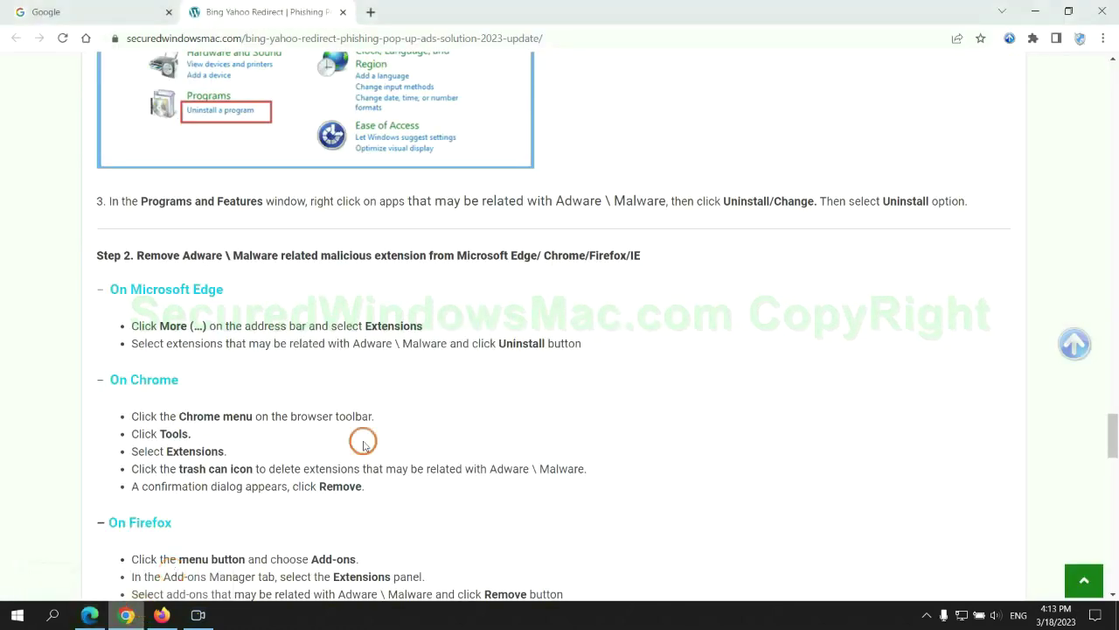
{"action": "left_click", "coordinate": [1033, 39]}
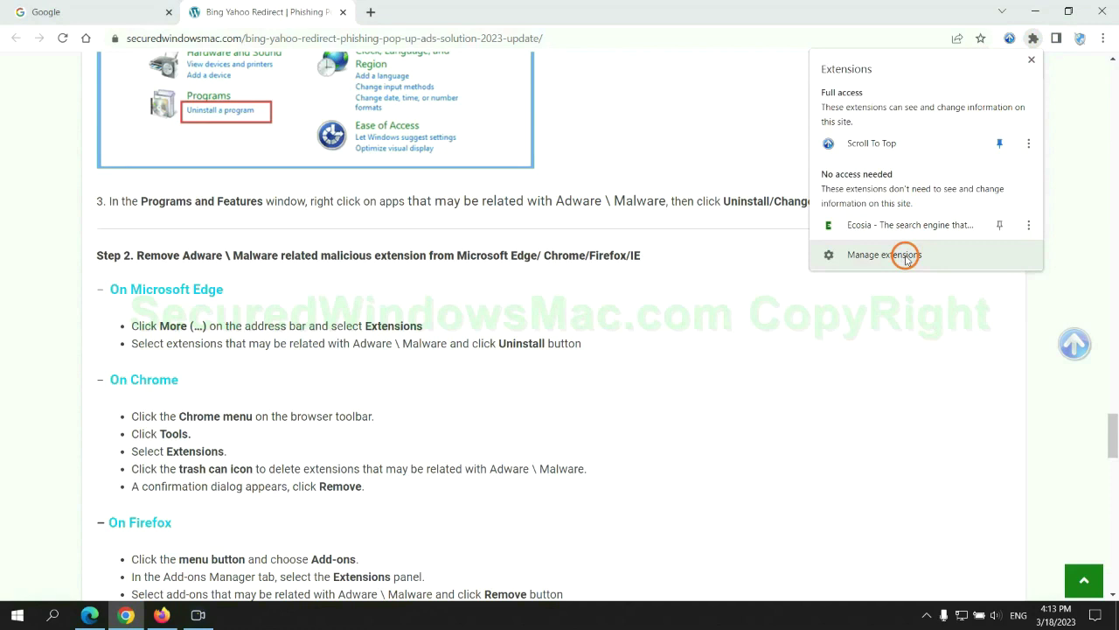
{"action": "left_click", "coordinate": [906, 257]}
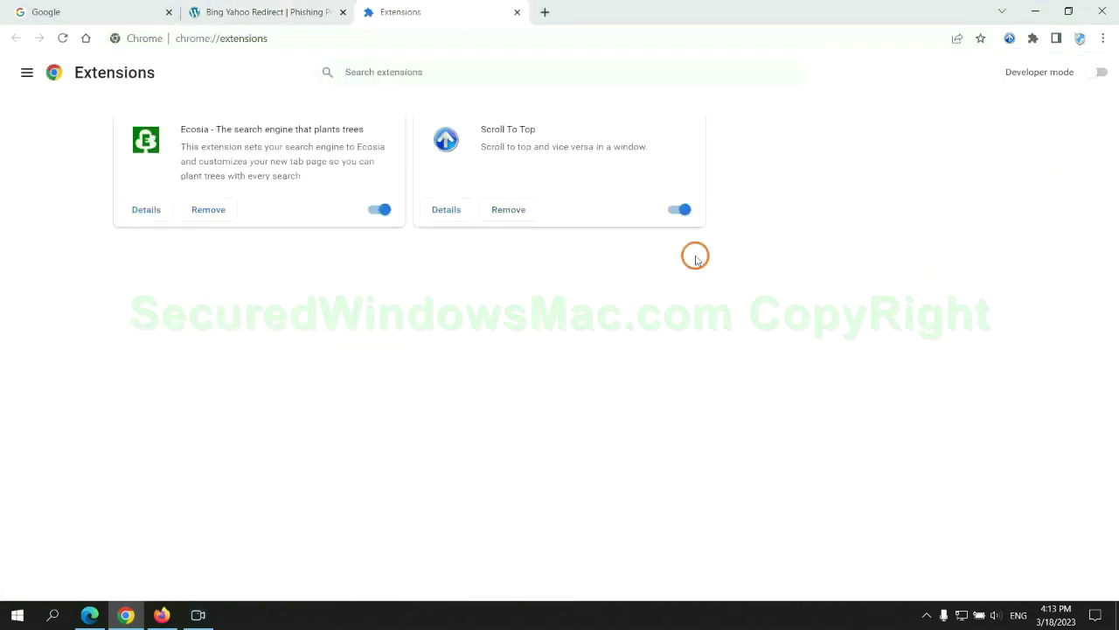
{"action": "left_click", "coordinate": [209, 210]}
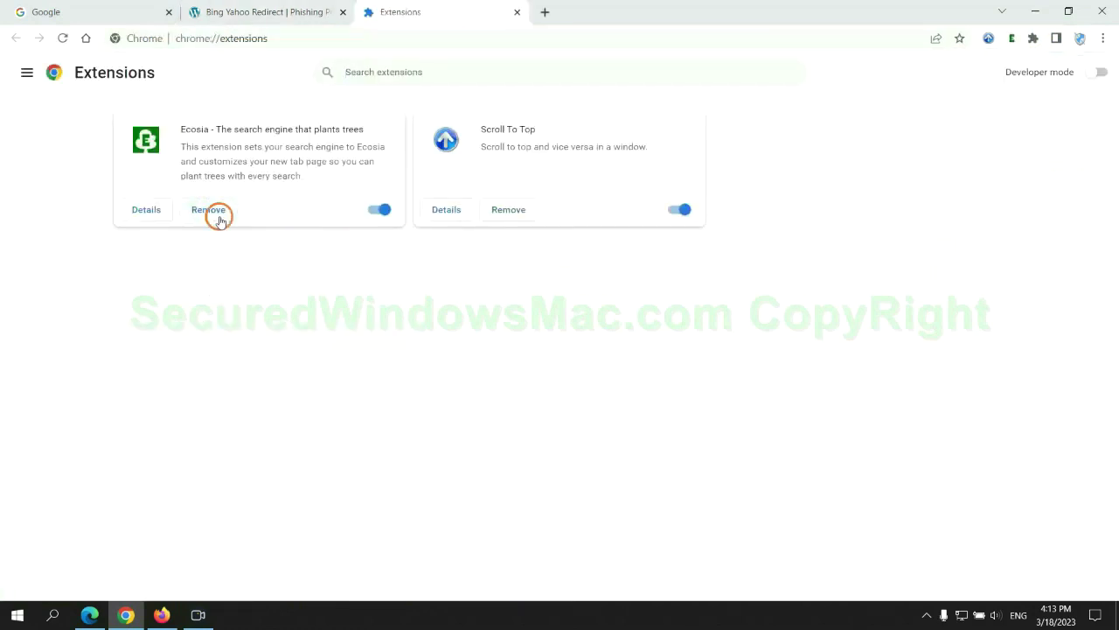
{"action": "left_click", "coordinate": [919, 155]}
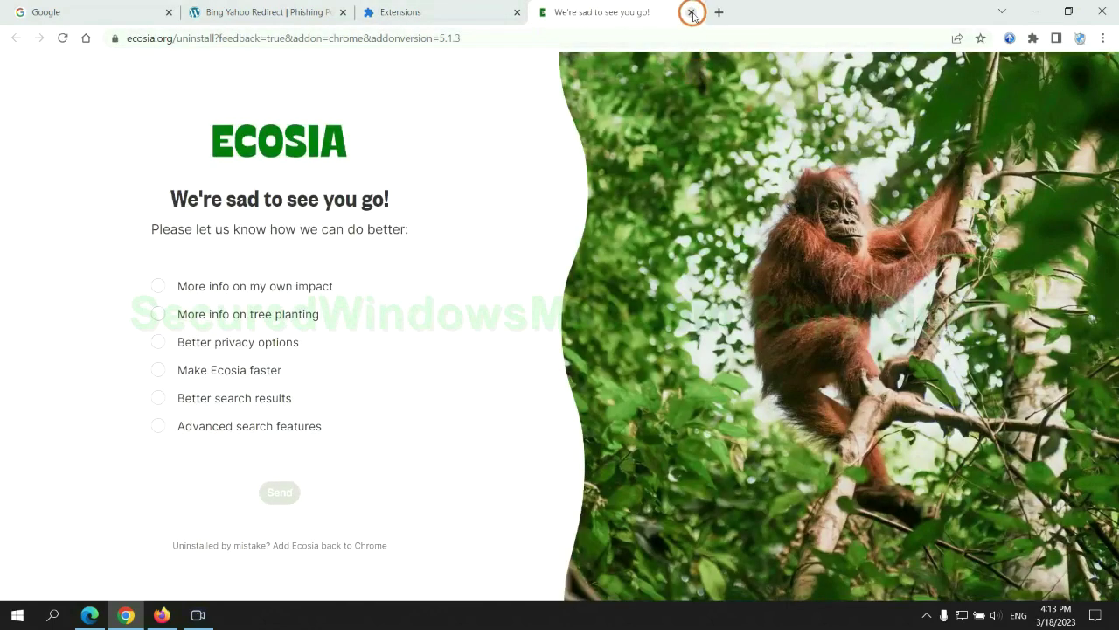
{"action": "left_click", "coordinate": [690, 11]}
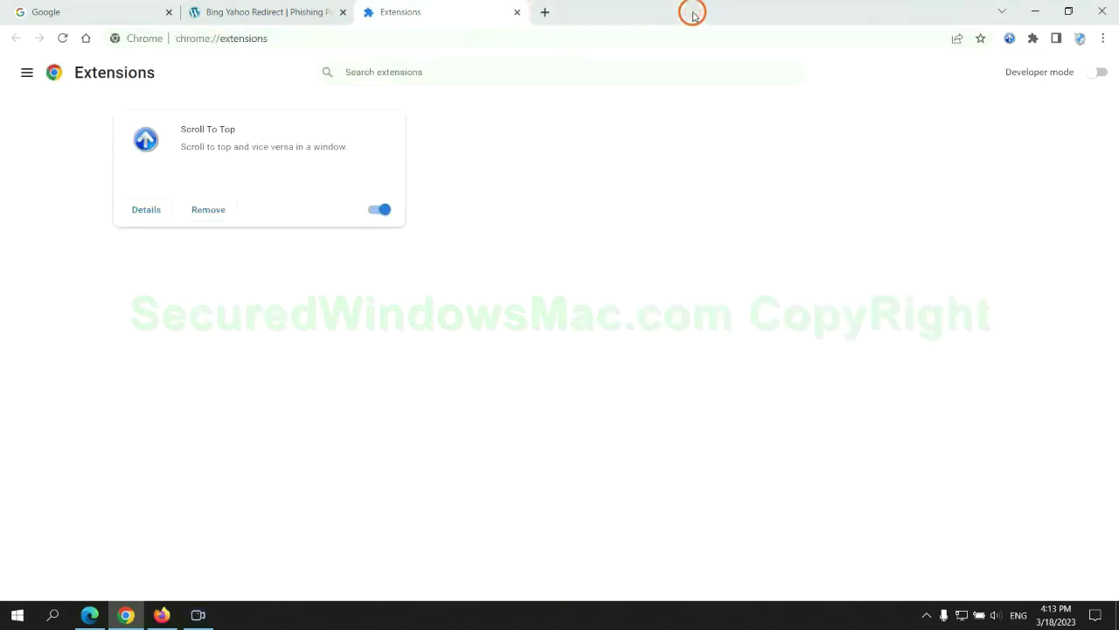
Step: Remove the Enhancer for YouTube™ extension from Firefox's add-ons manager
{"action": "left_click", "coordinate": [162, 614]}
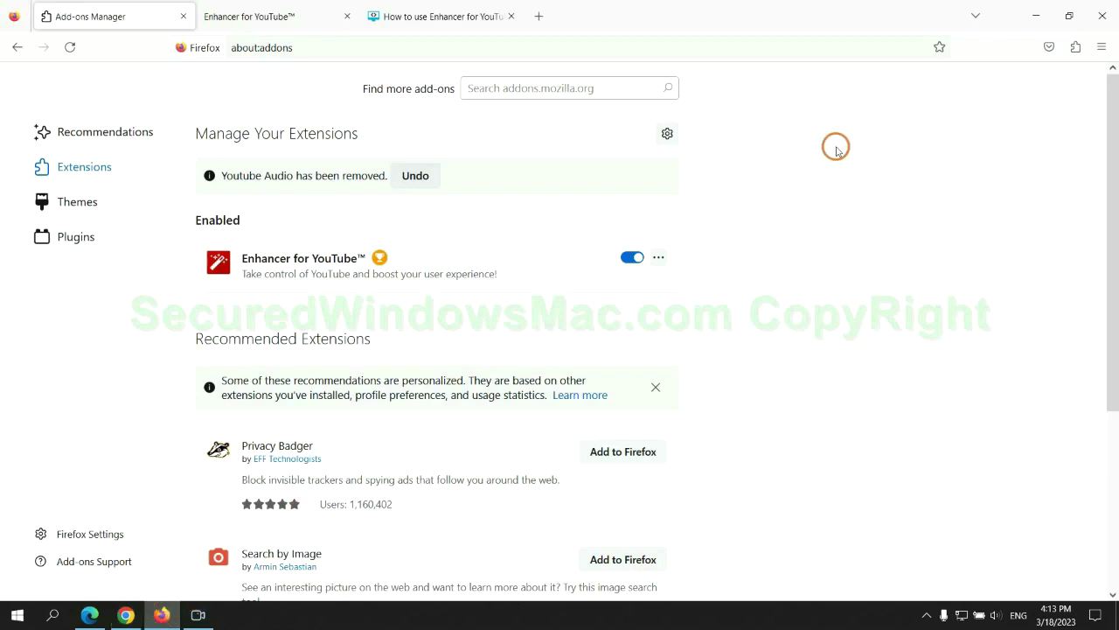
{"action": "left_click", "coordinate": [1075, 48]}
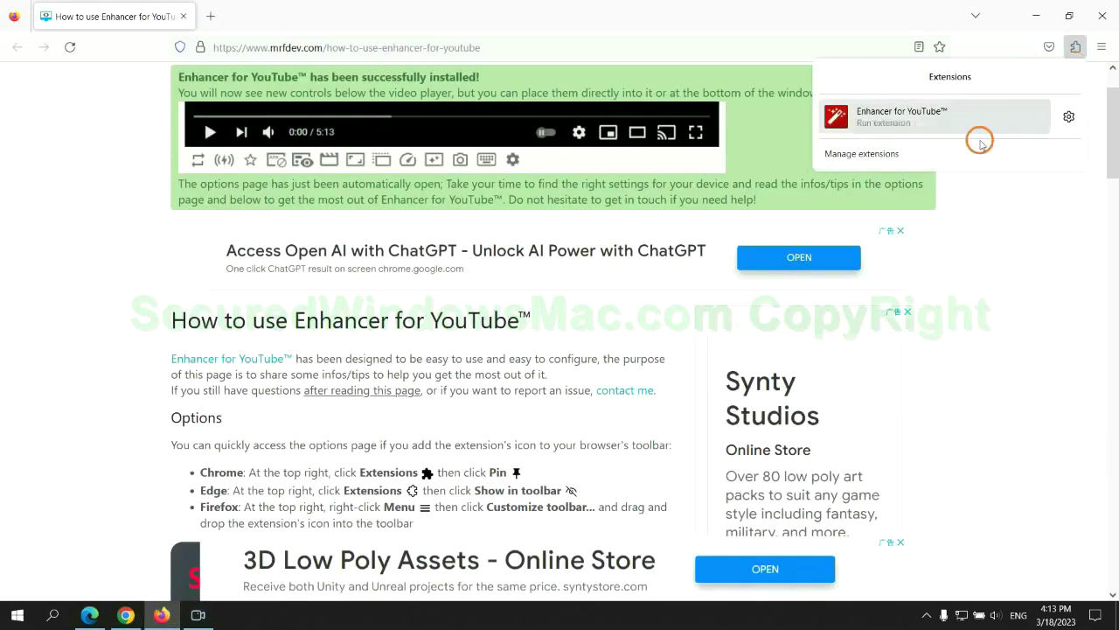
{"action": "left_click", "coordinate": [965, 151]}
{"action": "left_click", "coordinate": [658, 213]}
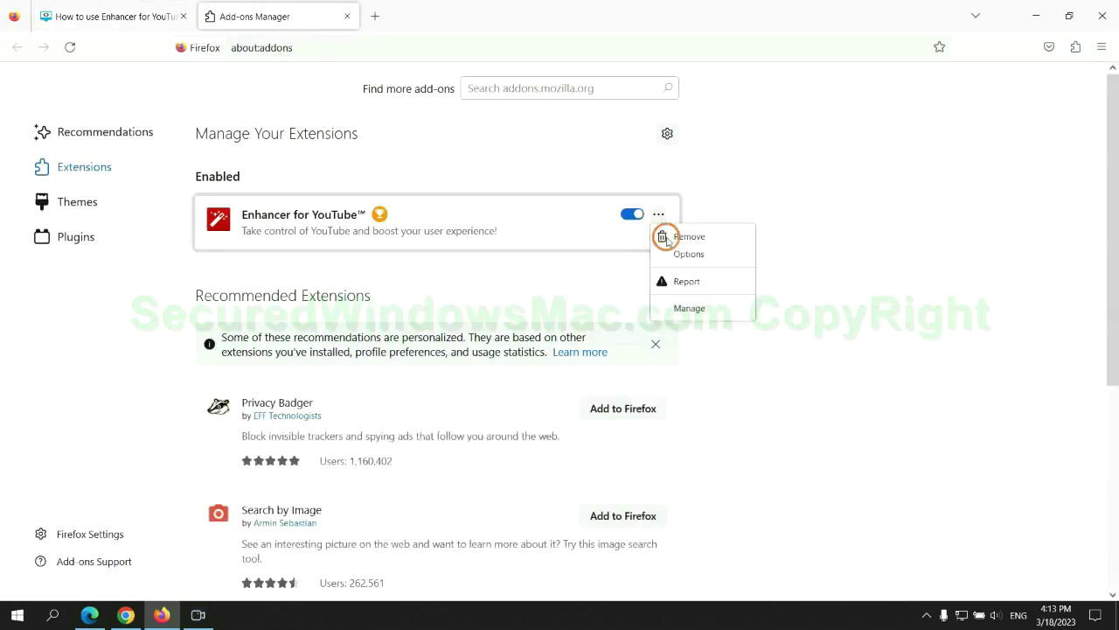
{"action": "left_click", "coordinate": [690, 238]}
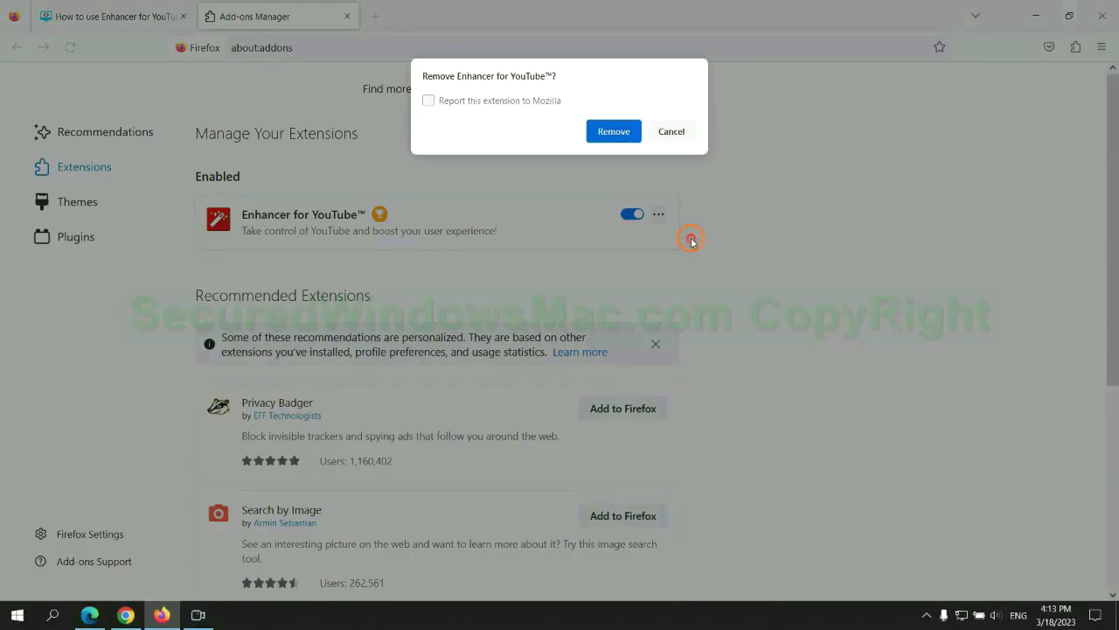
{"action": "left_click", "coordinate": [614, 131]}
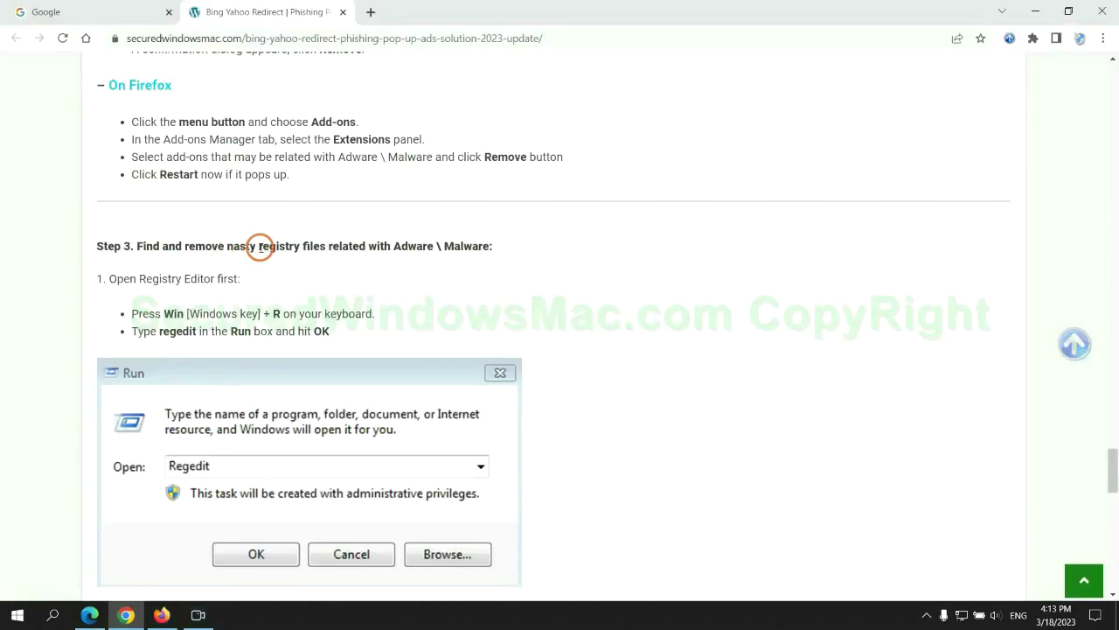
Step: Scroll to the guide's Step 3 and launch Registry Editor with regedit from Run
{"action": "left_click_drag", "start_coordinate": [258, 245], "coordinate": [324, 260]}
{"action": "left_click", "coordinate": [326, 278]}
{"action": "scroll", "coordinate": [325, 278], "scroll_direction": "down", "scroll_amount": 2}
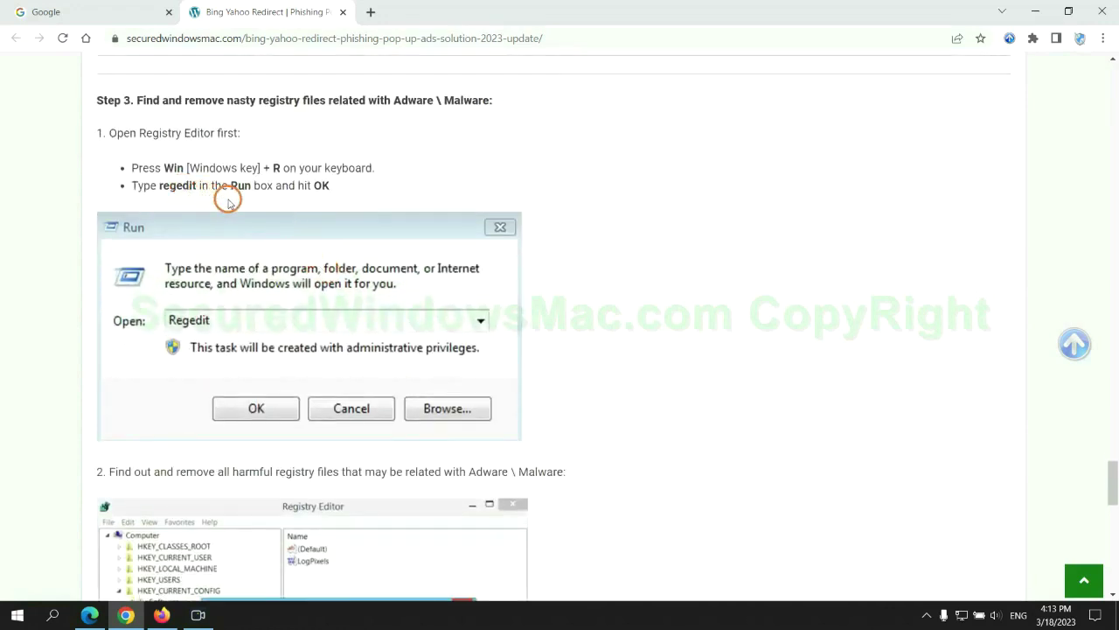
{"action": "key", "text": "super+r"}
{"action": "type", "text": "re"}
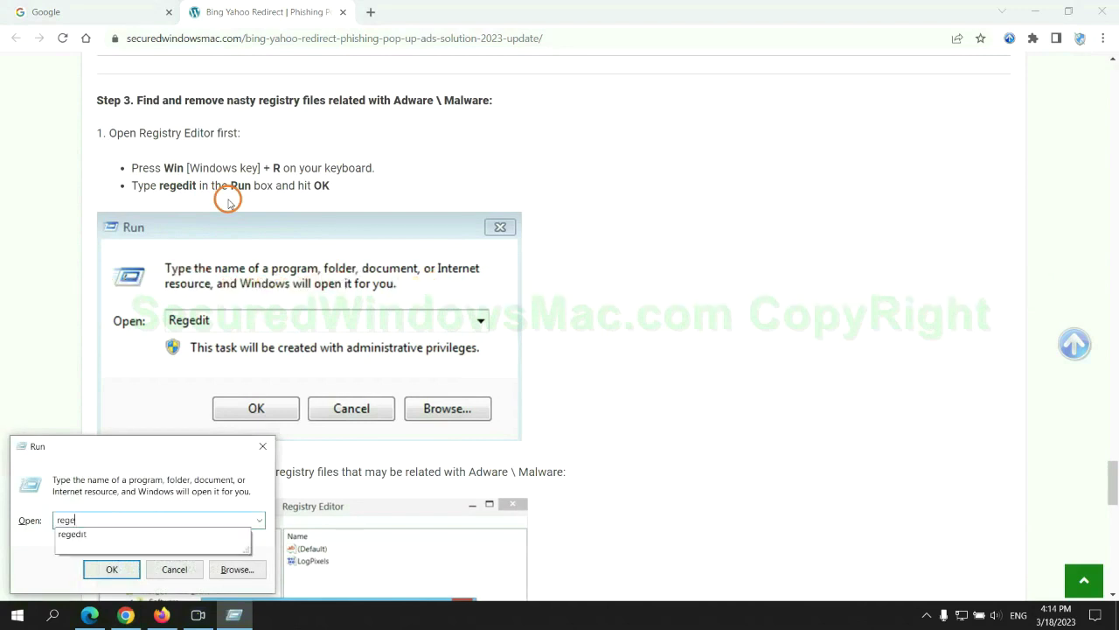
{"action": "type", "text": "it"}
{"action": "key", "text": "Return"}
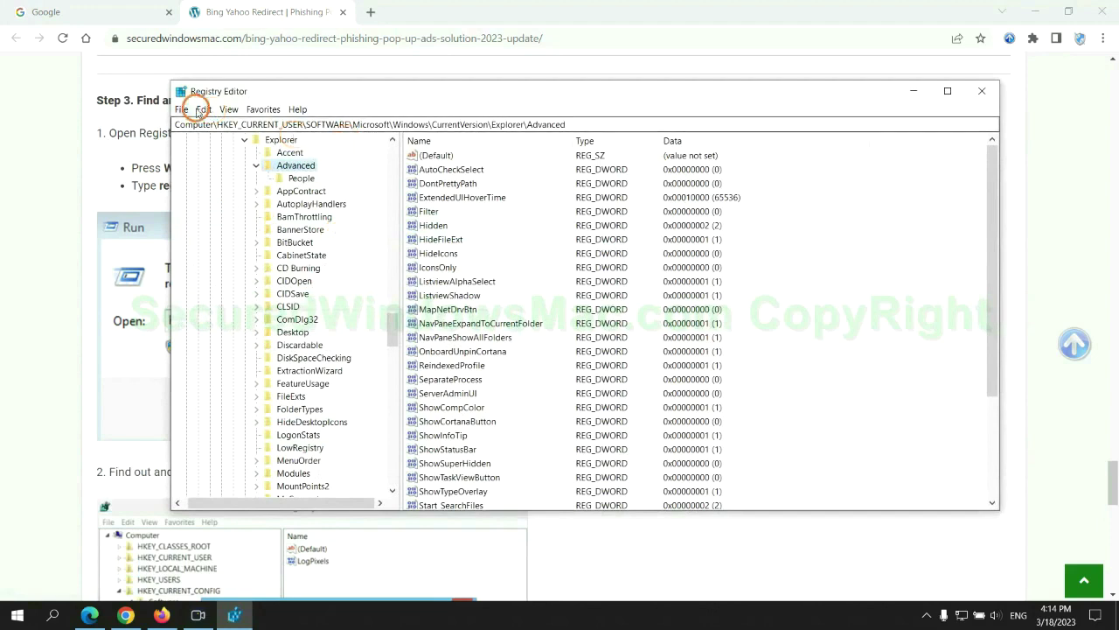
Step: Search the registry for 'Apps' and bring up the StoreAppsOnTaskbar value's context menu
{"action": "left_click", "coordinate": [204, 110]}
{"action": "left_click", "coordinate": [224, 211]}
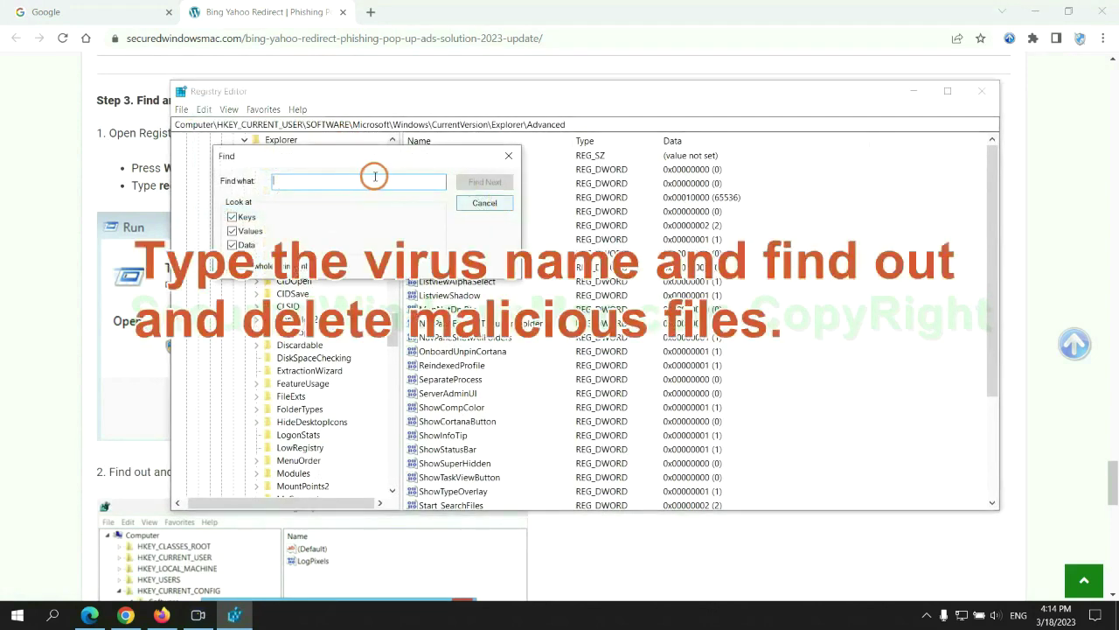
{"action": "type", "text": "Apps"}
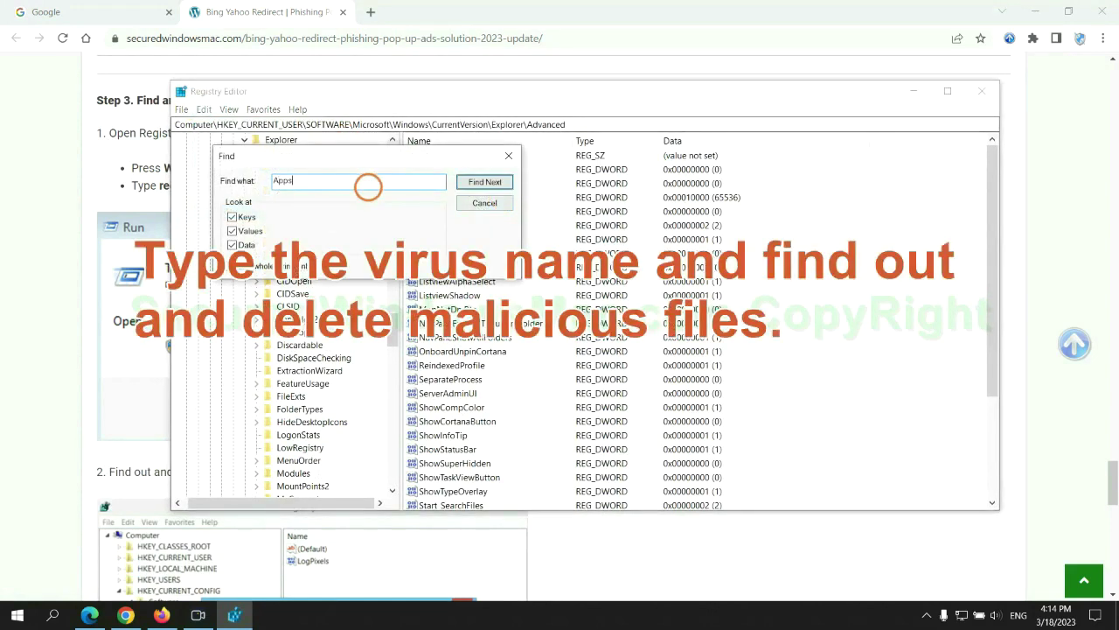
{"action": "key", "text": "Return"}
{"action": "scroll", "coordinate": [637, 374], "scroll_direction": "down", "scroll_amount": 2}
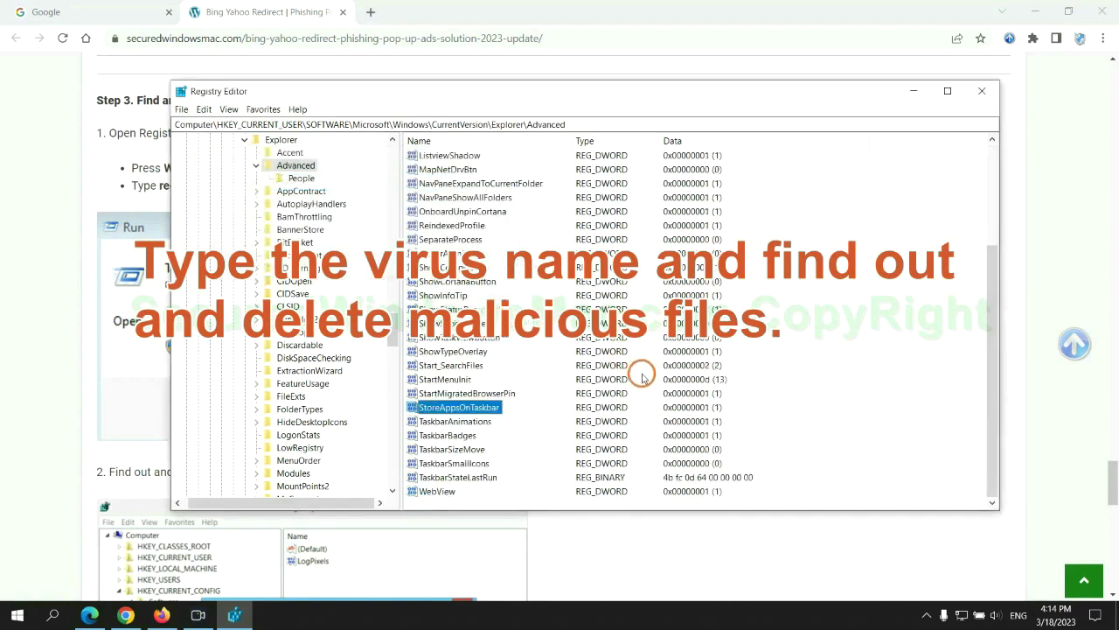
{"action": "right_click", "coordinate": [495, 409]}
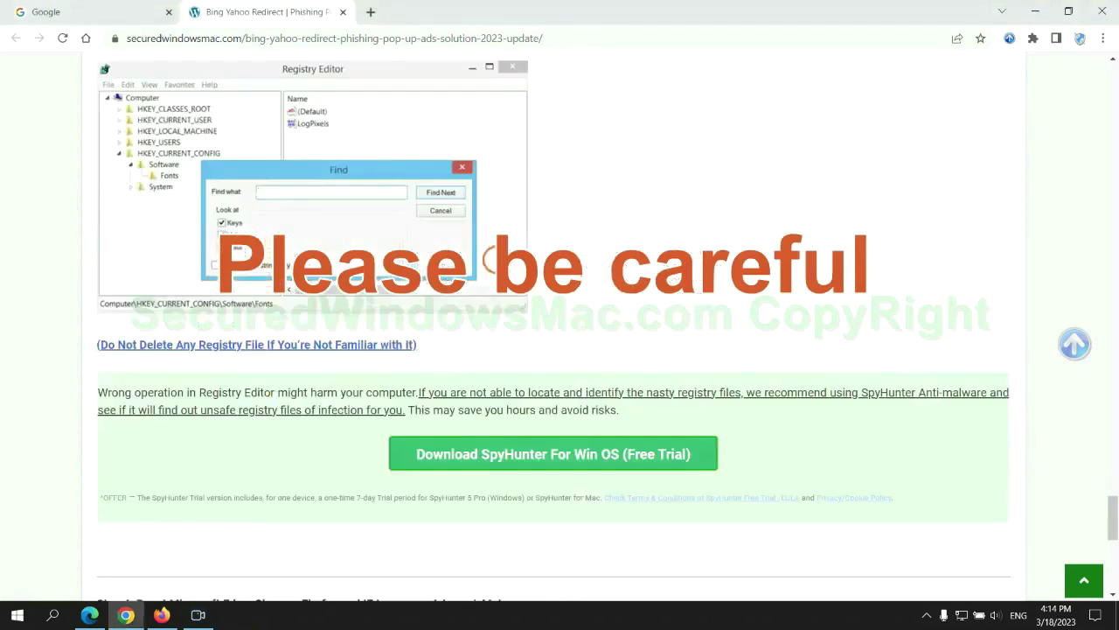
Step: Scroll the removal guide to Step 4's reset instructions for Edge, Chrome and Firefox, then clear the text selection
{"action": "scroll", "coordinate": [494, 261], "scroll_direction": "down", "scroll_amount": 1}
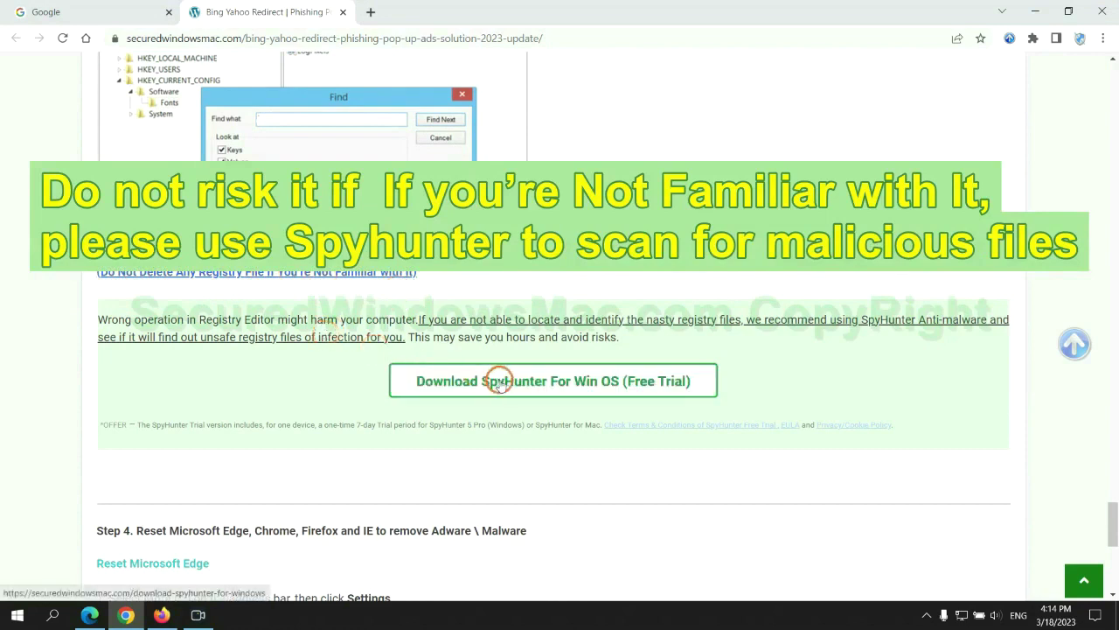
{"action": "scroll", "coordinate": [193, 107], "scroll_direction": "down", "scroll_amount": 6}
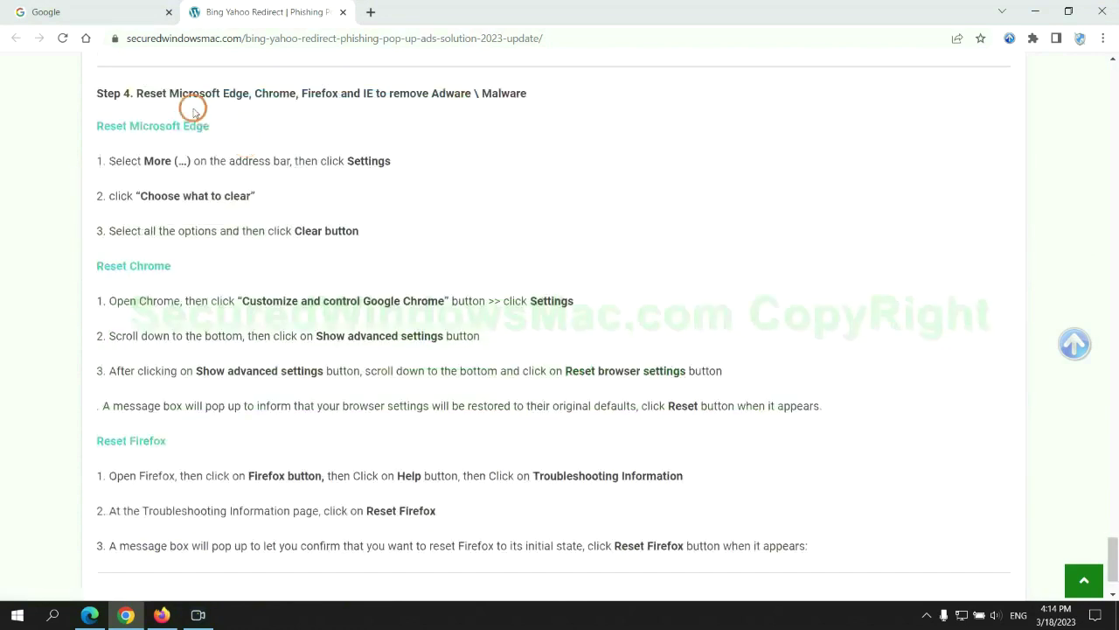
{"action": "left_click", "coordinate": [461, 115]}
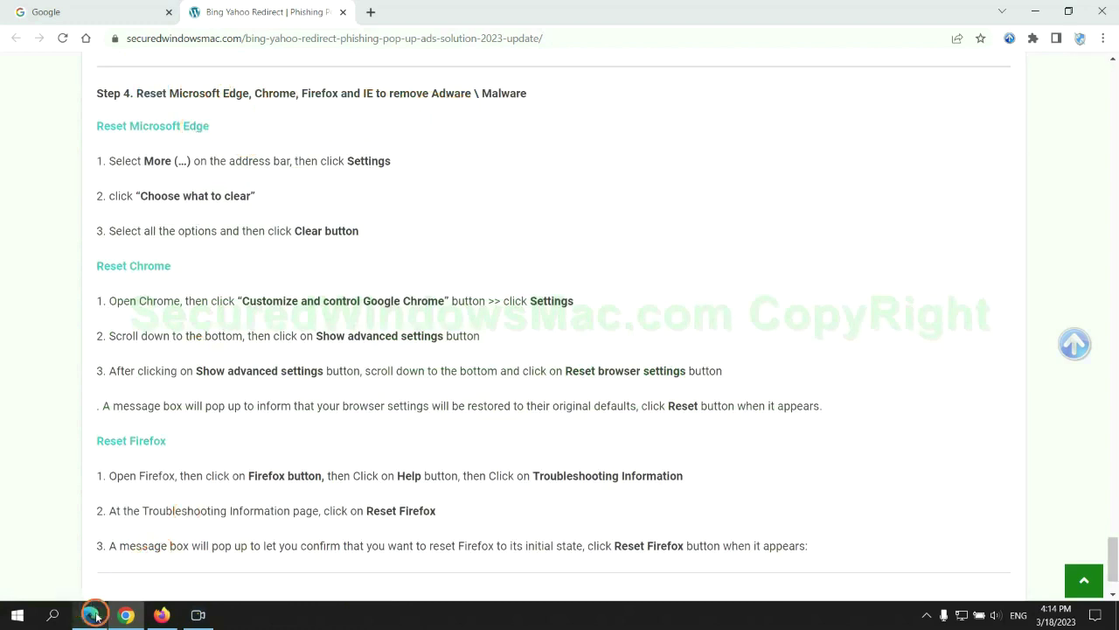
Step: In Edge, go to Privacy, search, and services settings and open the clear browsing data options
{"action": "left_click", "coordinate": [90, 615]}
{"action": "left_click", "coordinate": [1060, 41]}
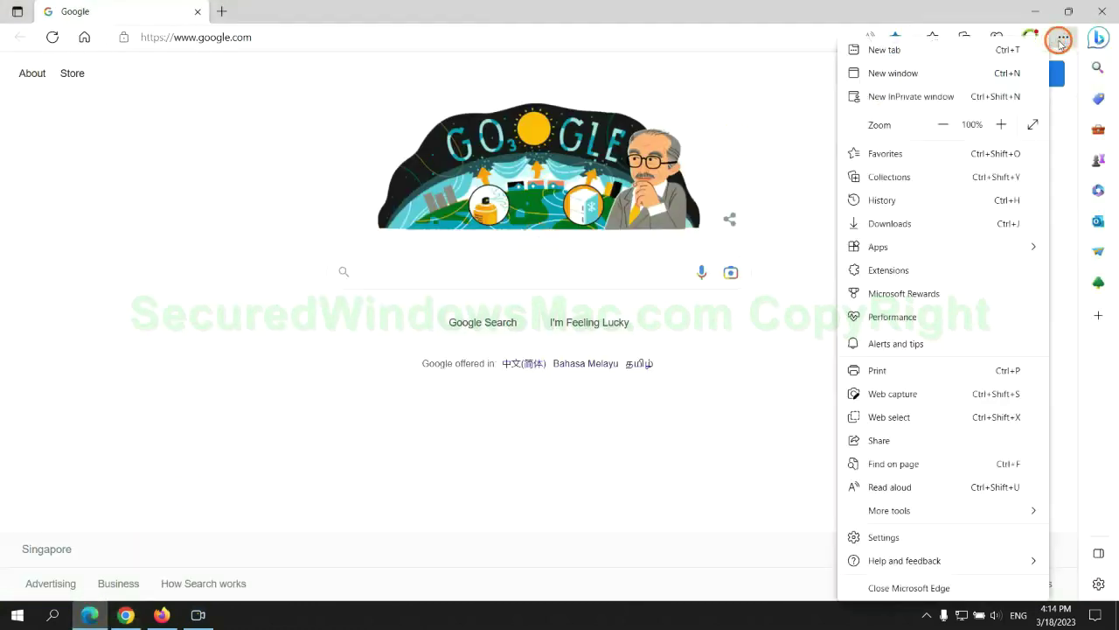
{"action": "left_click", "coordinate": [881, 537]}
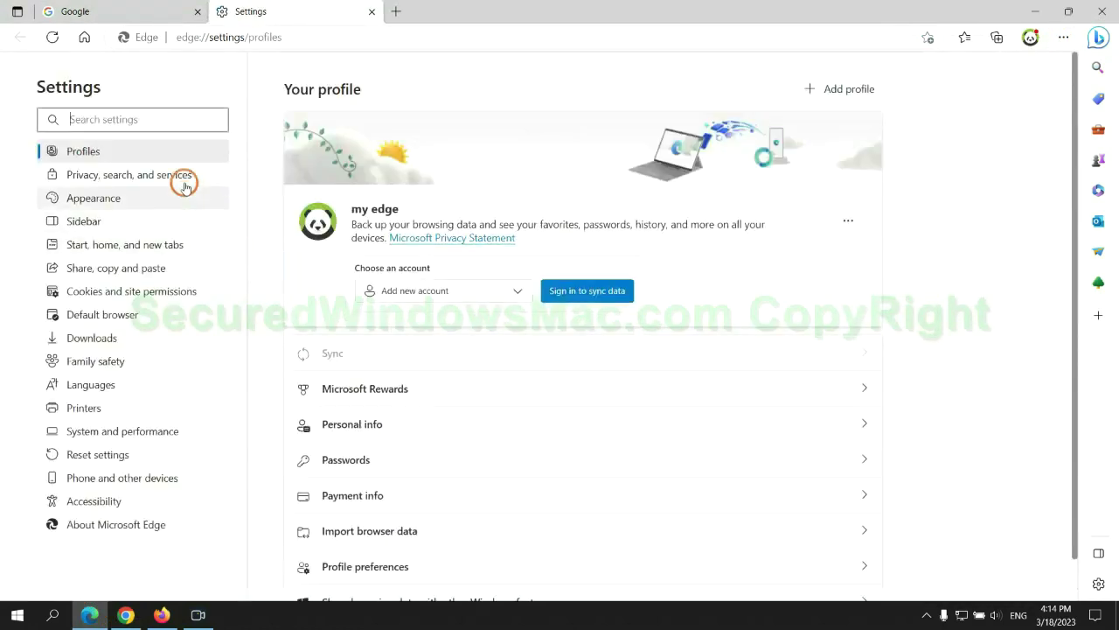
{"action": "left_click", "coordinate": [183, 179]}
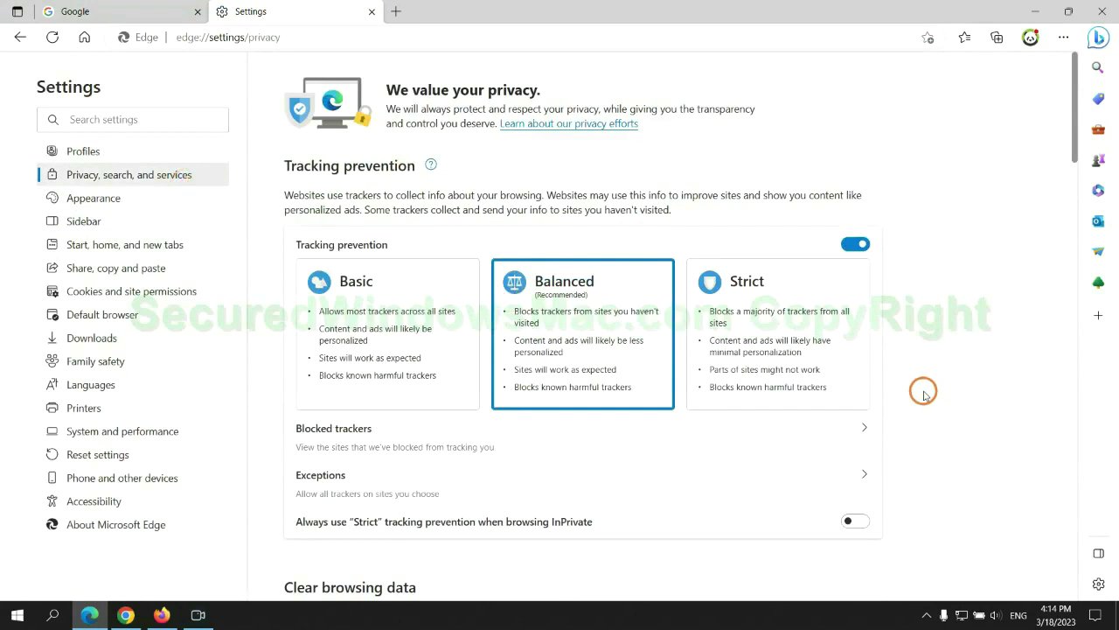
{"action": "scroll", "coordinate": [924, 393], "scroll_direction": "down", "scroll_amount": 3}
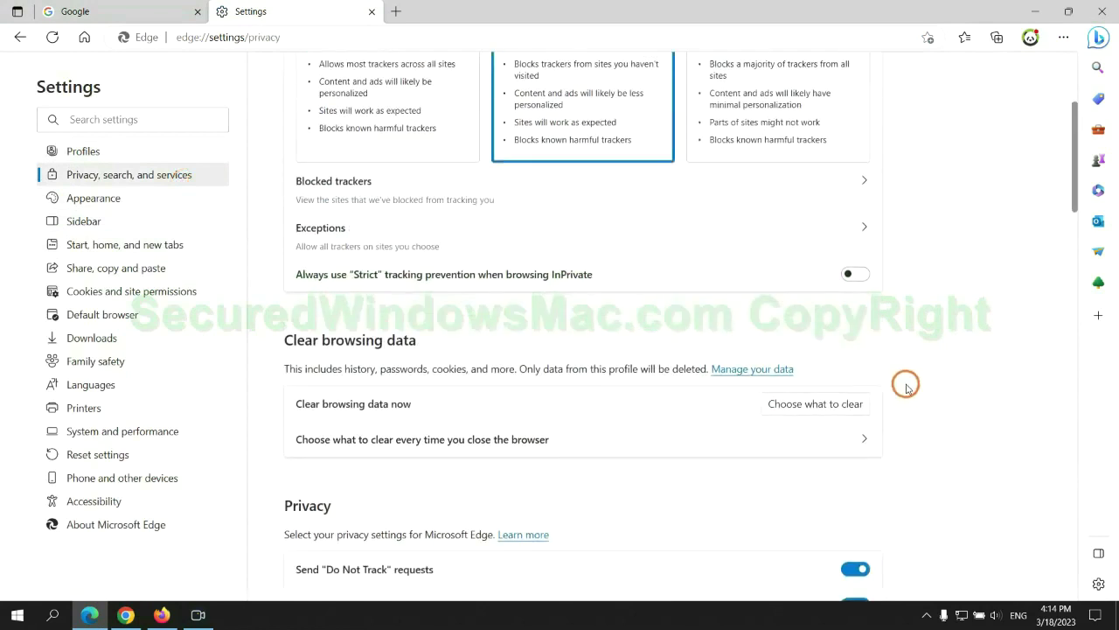
{"action": "left_click", "coordinate": [815, 404]}
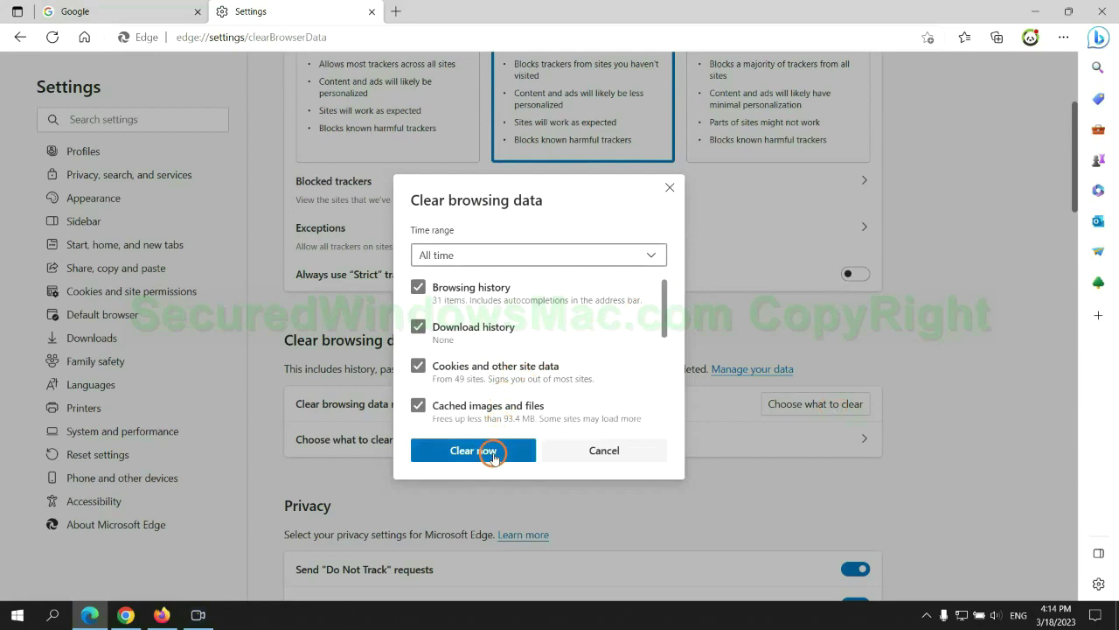
Step: Clear Edge's checked browsing data, then restore Chrome's settings to their original defaults
{"action": "left_click", "coordinate": [126, 615]}
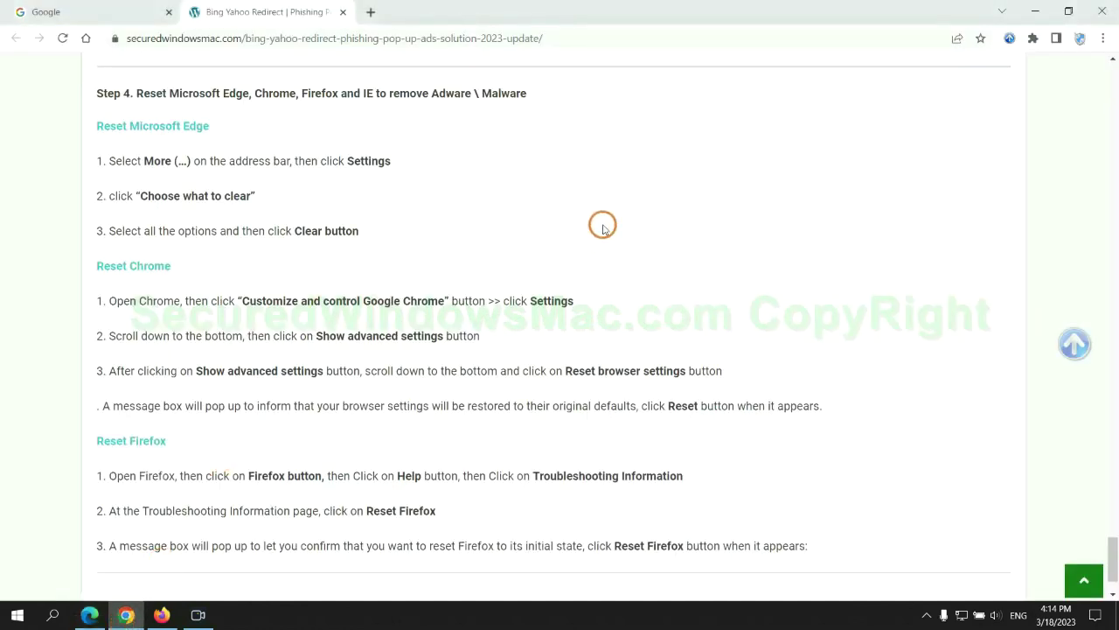
{"action": "left_click", "coordinate": [1103, 38]}
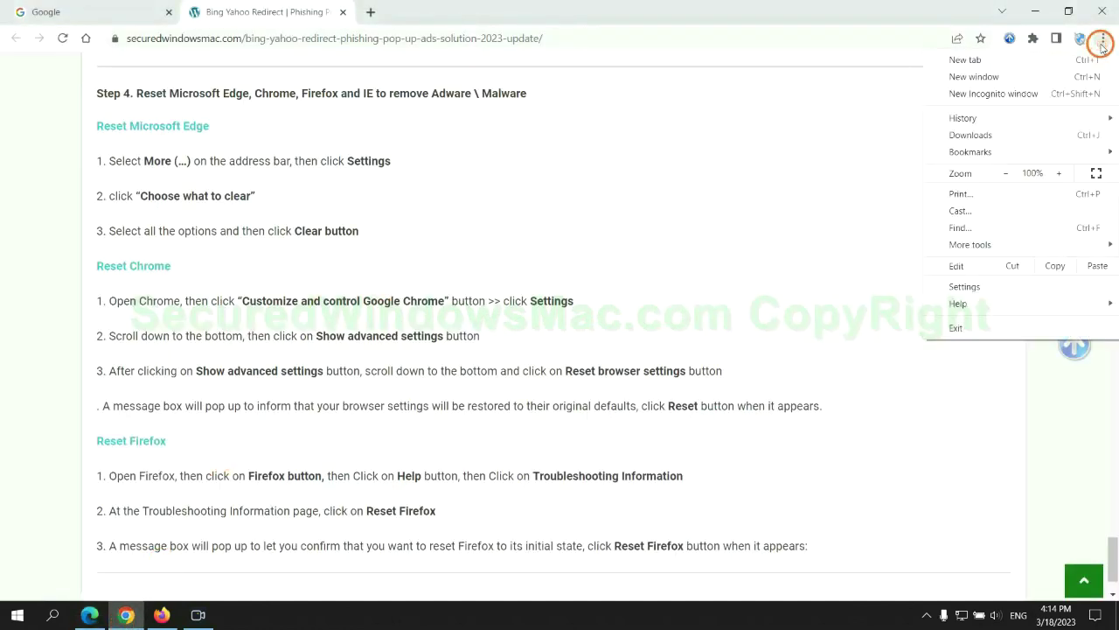
{"action": "left_click", "coordinate": [969, 286]}
{"action": "type", "text": "reset"}
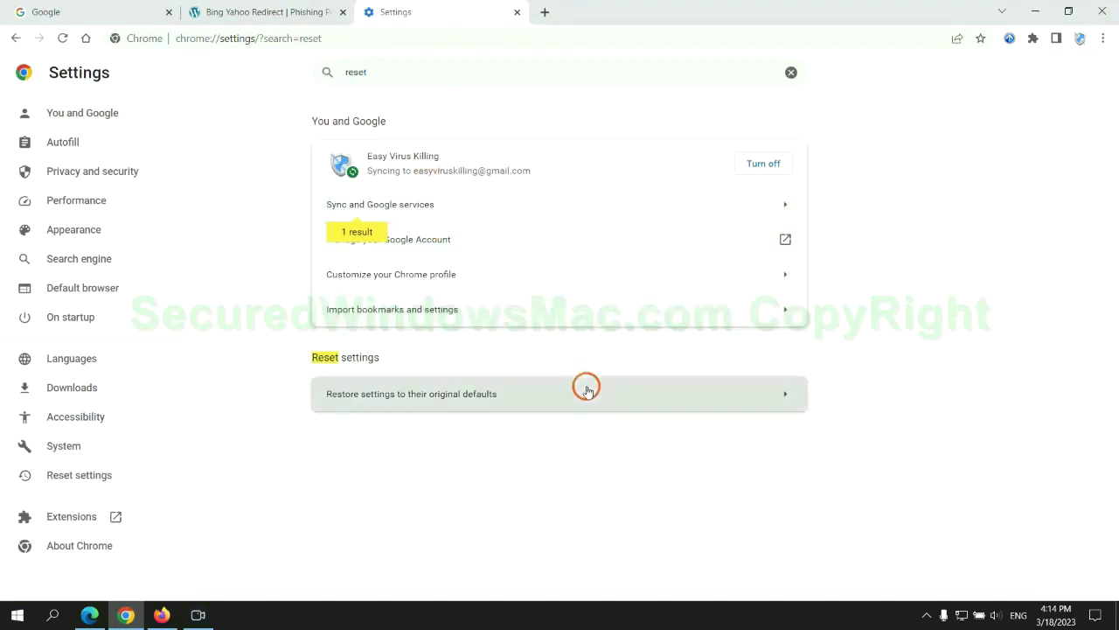
{"action": "left_click", "coordinate": [587, 390]}
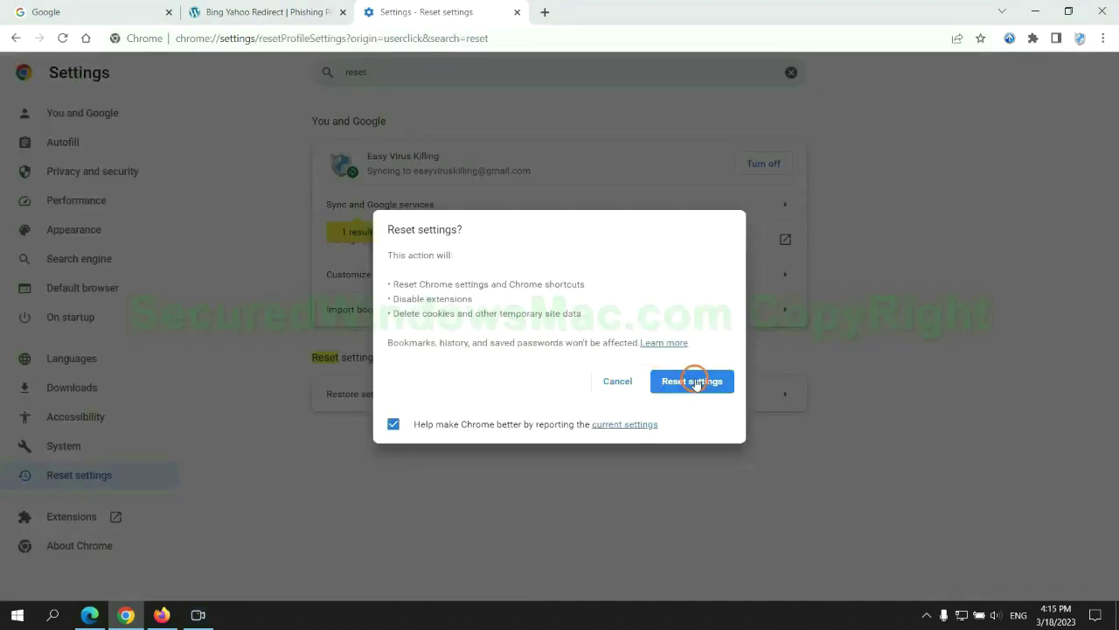
{"action": "left_click", "coordinate": [162, 615]}
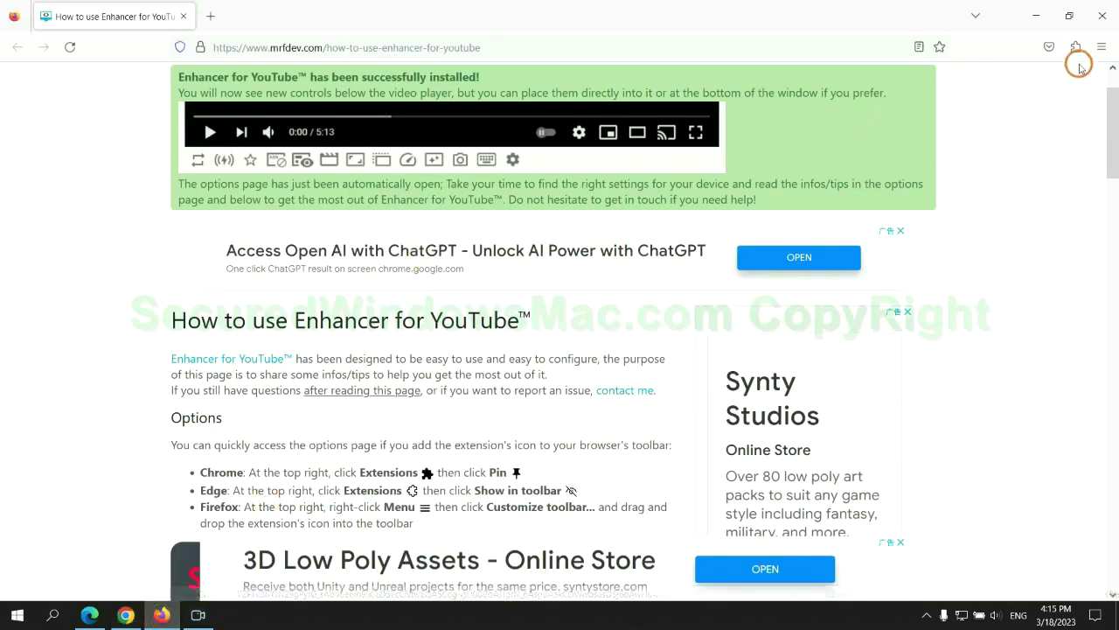
Step: Refresh Firefox to default settings from its troubleshooting page, then highlight the 'If problems remain' note
{"action": "left_click", "coordinate": [1101, 46]}
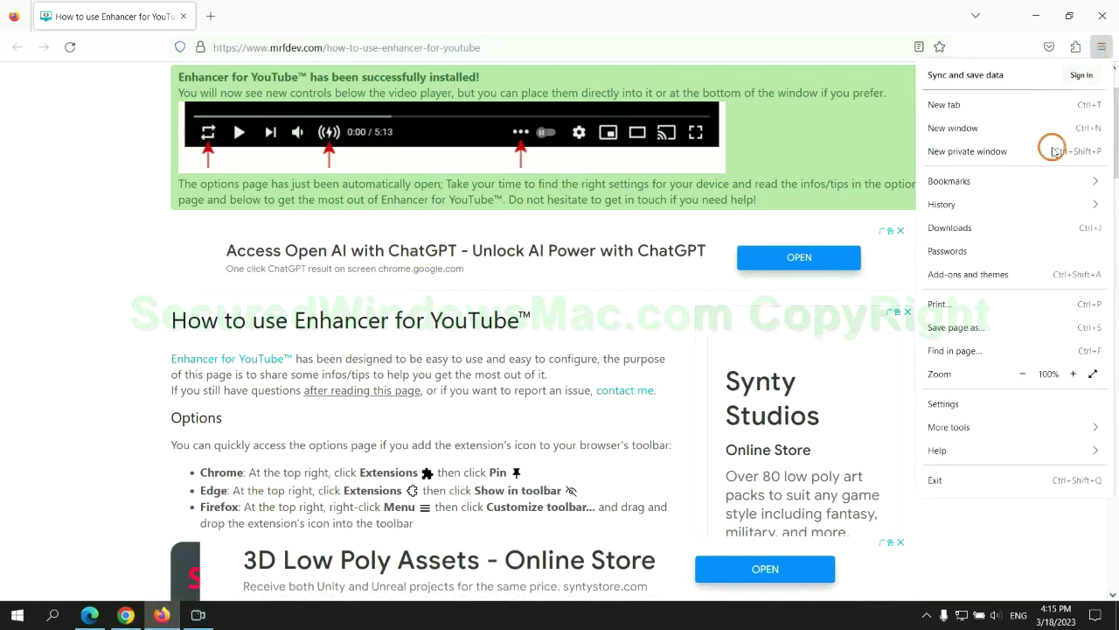
{"action": "left_click", "coordinate": [950, 447]}
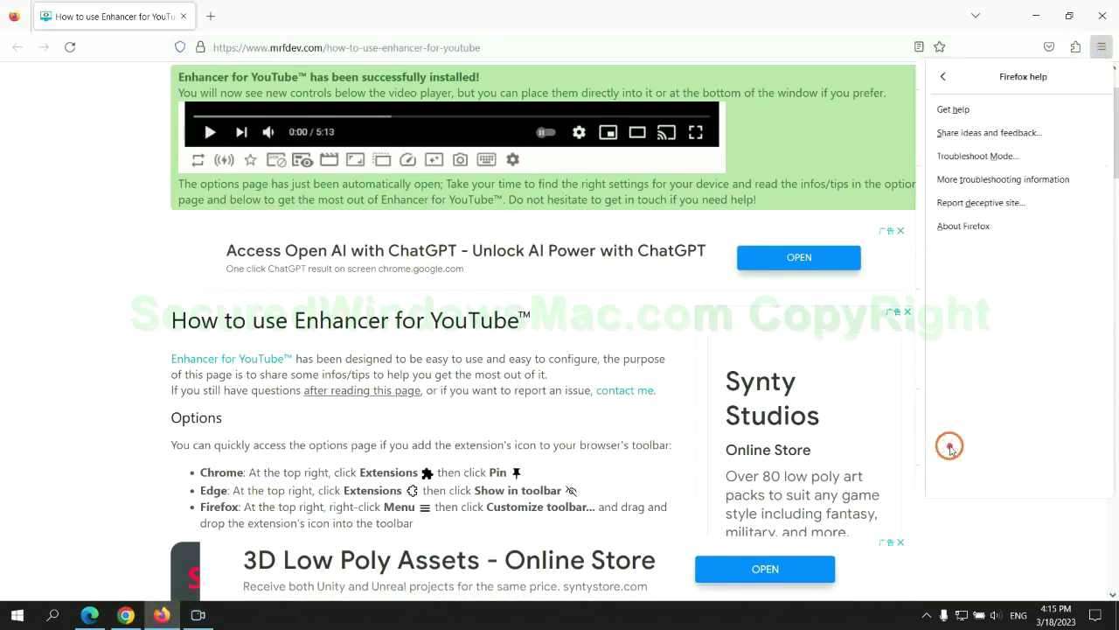
{"action": "left_click", "coordinate": [997, 180]}
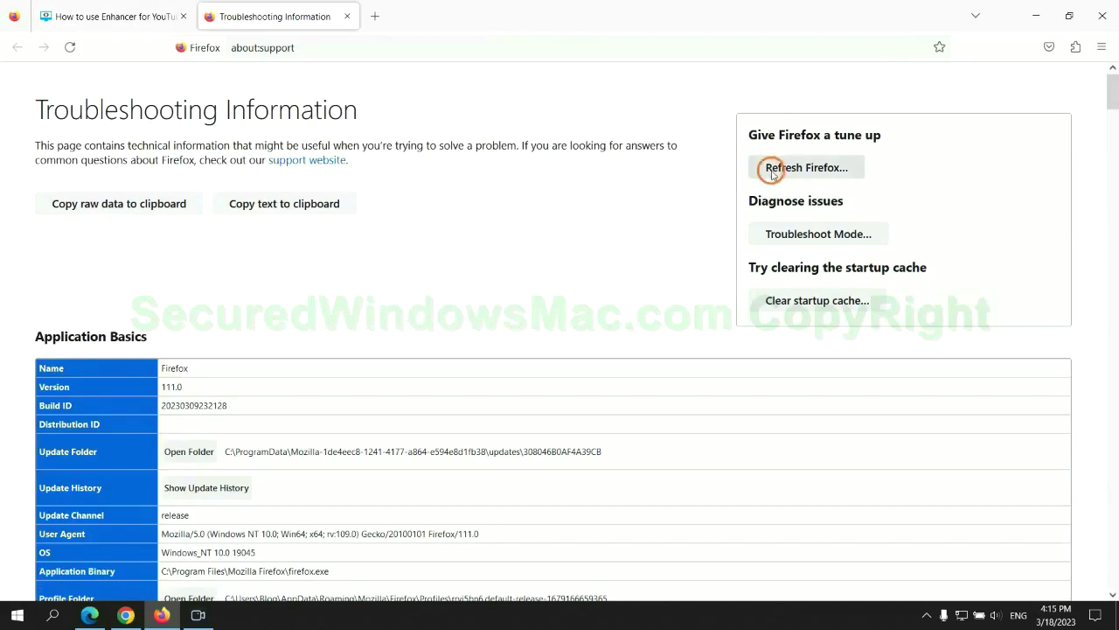
{"action": "left_click", "coordinate": [770, 168]}
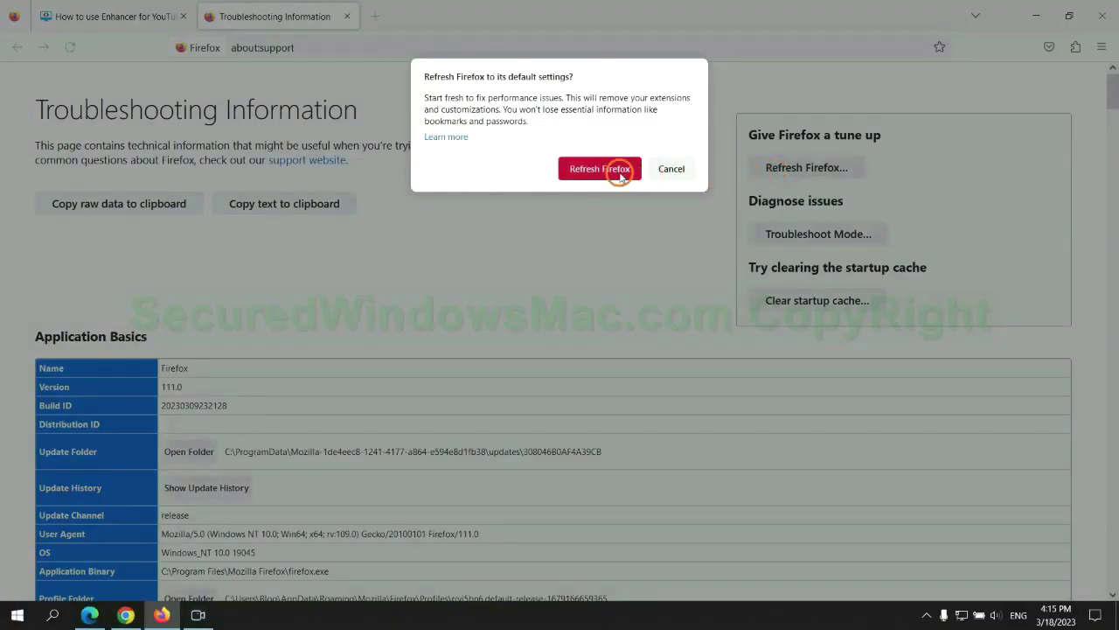
{"action": "left_click", "coordinate": [125, 615]}
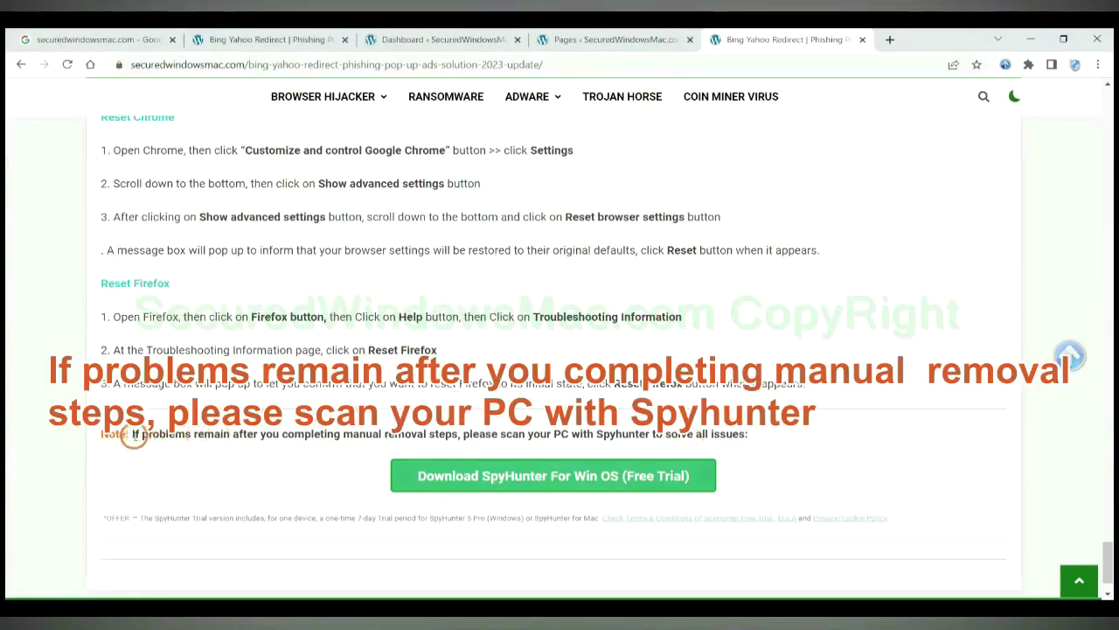
{"action": "left_click_drag", "start_coordinate": [133, 435], "coordinate": [232, 436]}
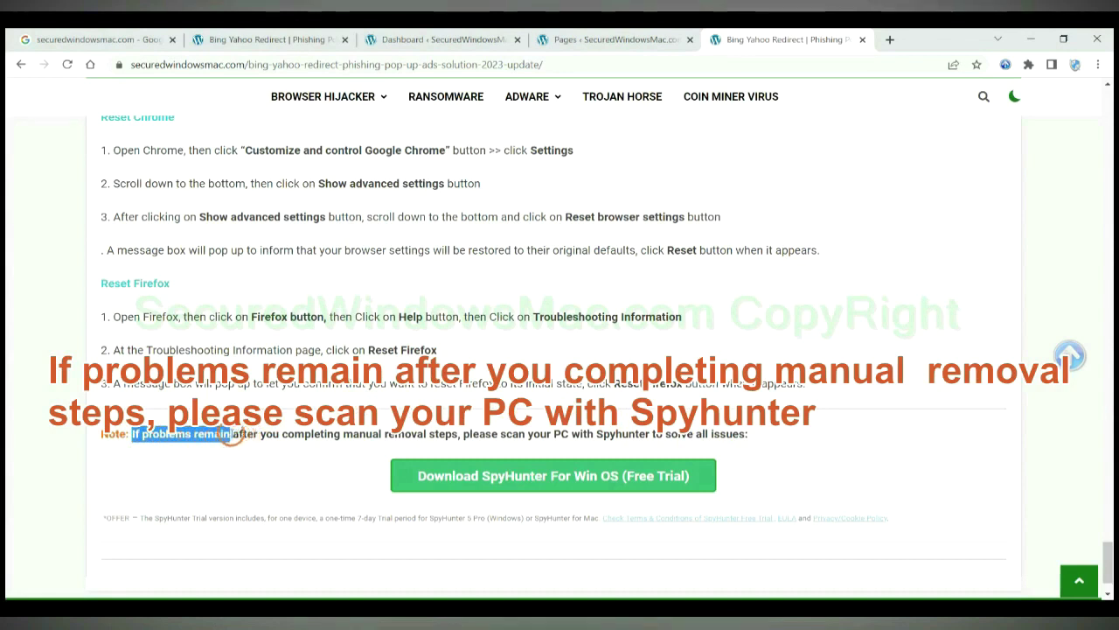